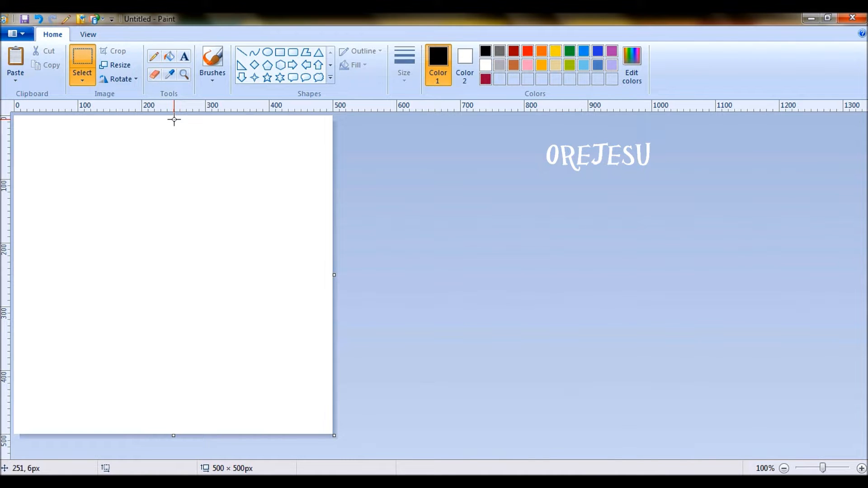
# Resize the canvas to 600 × 600 pixels with the aspect ratio unlocked
pyautogui.click(119, 65)
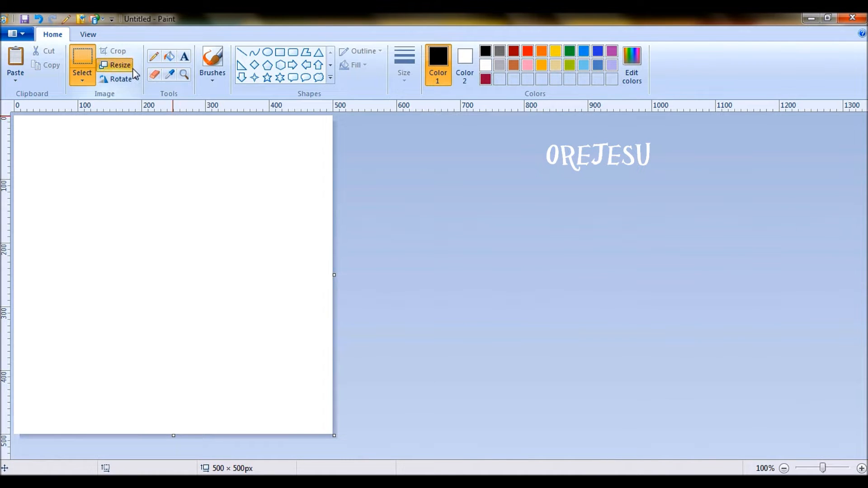
pyautogui.click(138, 112)
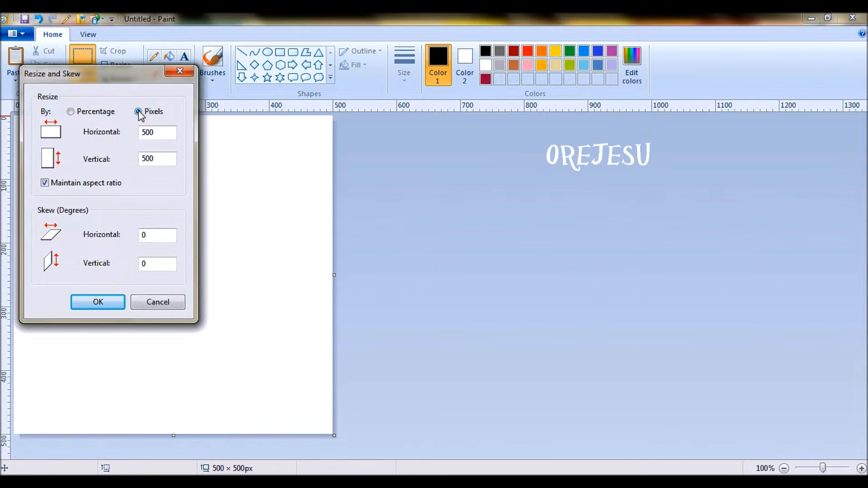
pyautogui.click(44, 182)
pyautogui.click(146, 134)
pyautogui.press('BackSpace')
pyautogui.write('6')
pyautogui.click(145, 156)
pyautogui.press('BackSpace')
pyautogui.write('6')
pyautogui.click(103, 310)
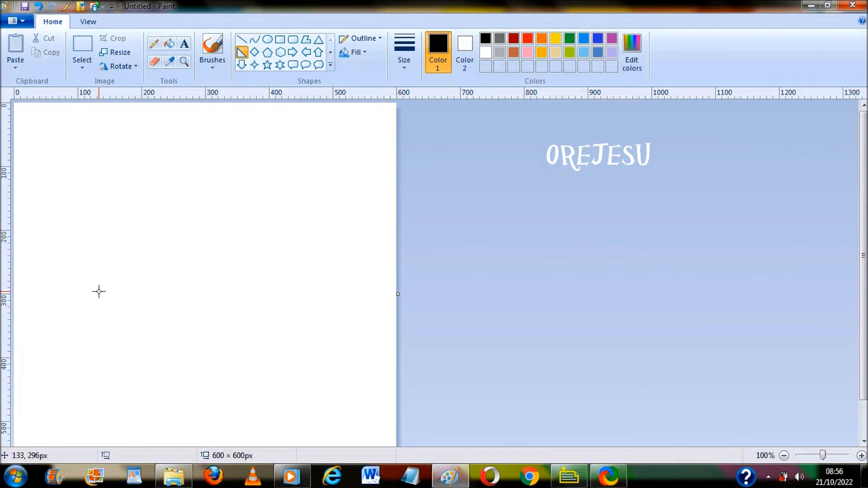
pyautogui.click(93, 21)
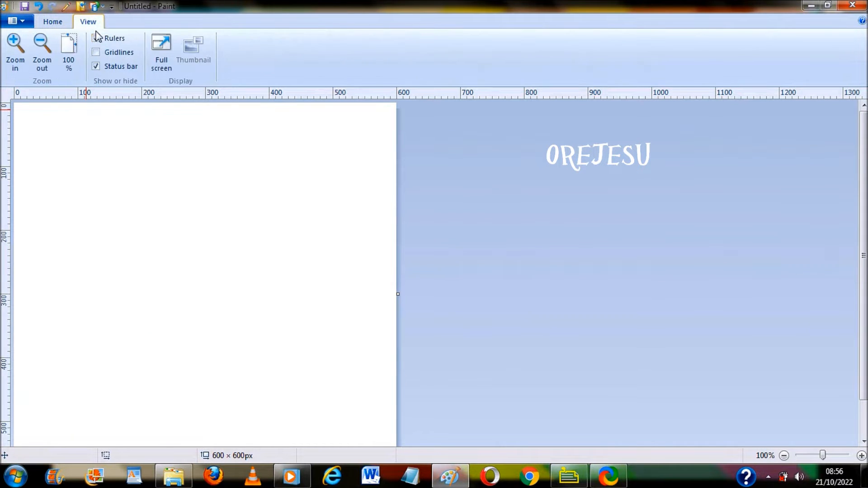
pyautogui.click(63, 20)
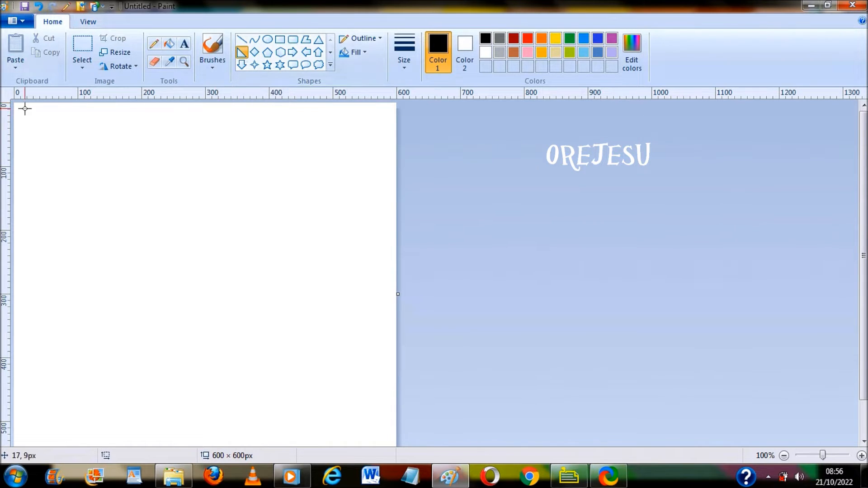
# Draw a black right triangle about 199 × 198 px in the canvas's upper-left corner
pyautogui.moveTo(16, 103); pyautogui.dragTo(142, 229)
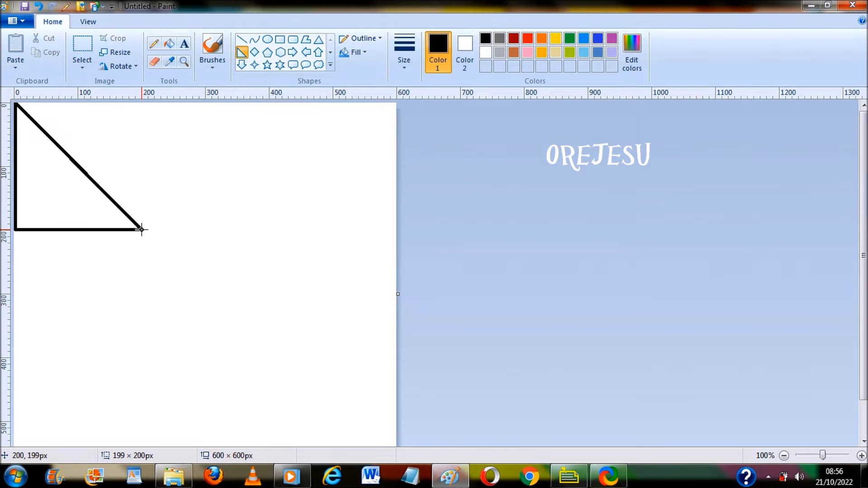
pyautogui.moveTo(141, 230); pyautogui.dragTo(141, 230)
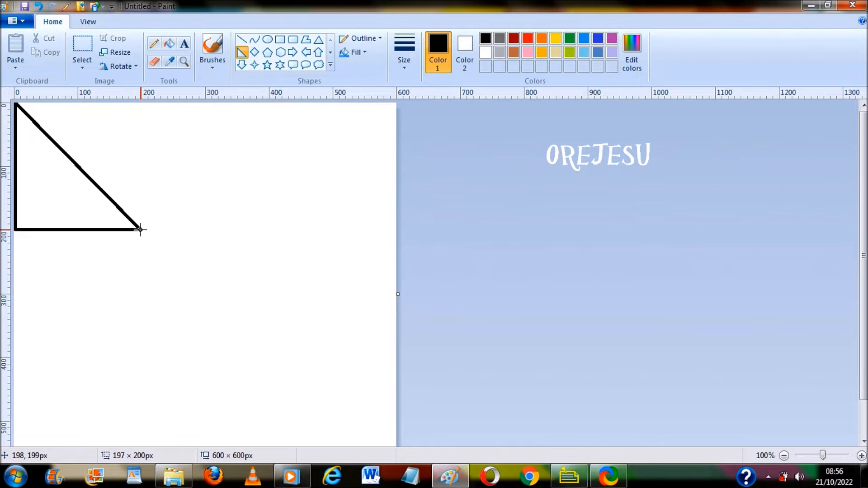
pyautogui.moveTo(140, 230); pyautogui.dragTo(141, 230)
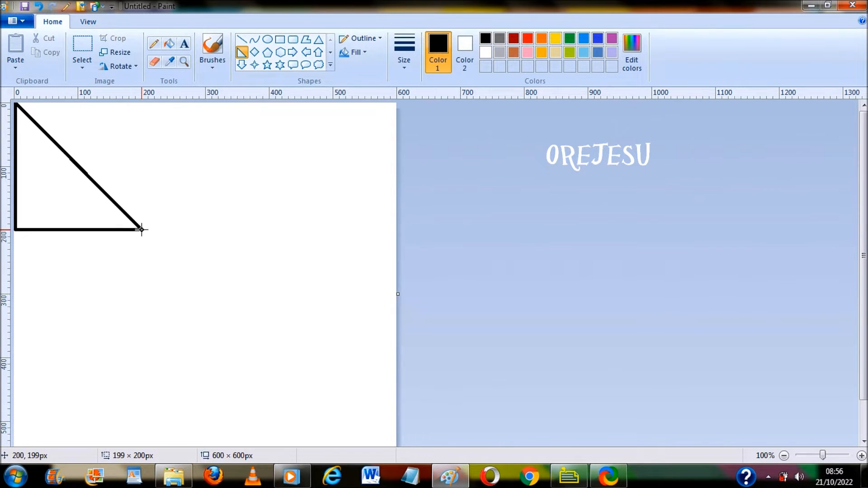
pyautogui.moveTo(141, 230); pyautogui.dragTo(142, 229)
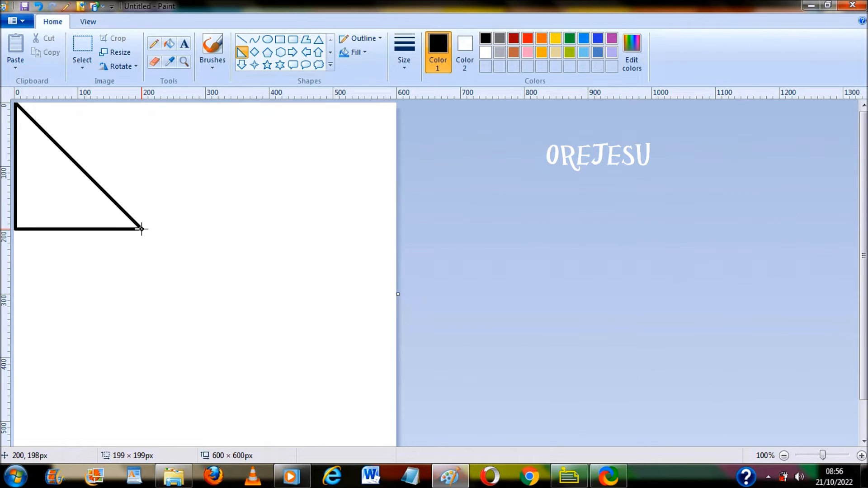
pyautogui.moveTo(142, 230); pyautogui.dragTo(142, 229)
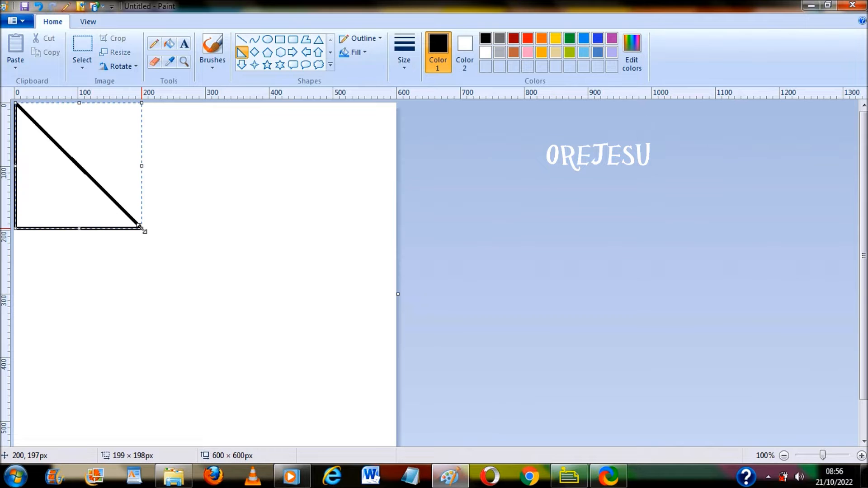
pyautogui.click(426, 248)
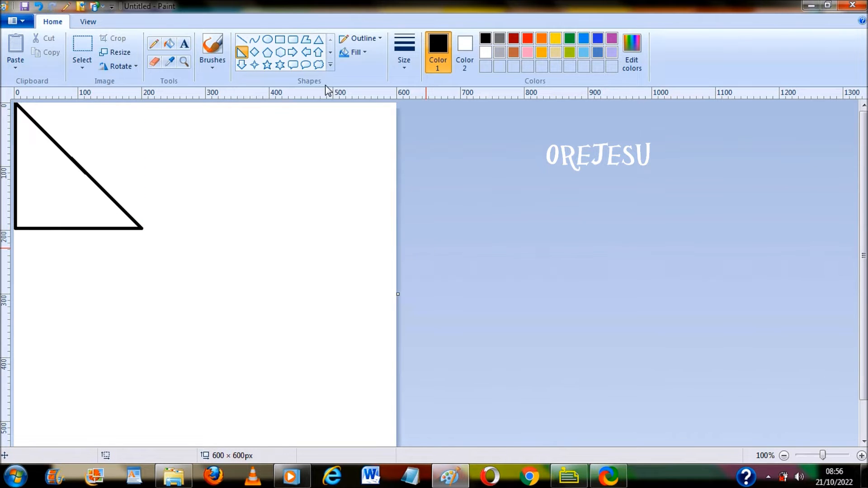
# Draw a right triangle about 202 × 202 px in the canvas's upper-right corner and flip it horizontally
pyautogui.moveTo(267, 131); pyautogui.dragTo(375, 229)
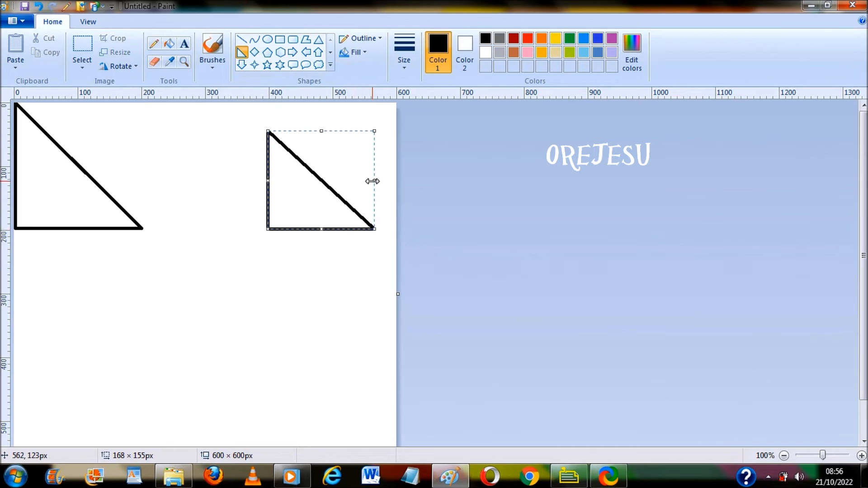
pyautogui.moveTo(372, 182); pyautogui.dragTo(396, 179)
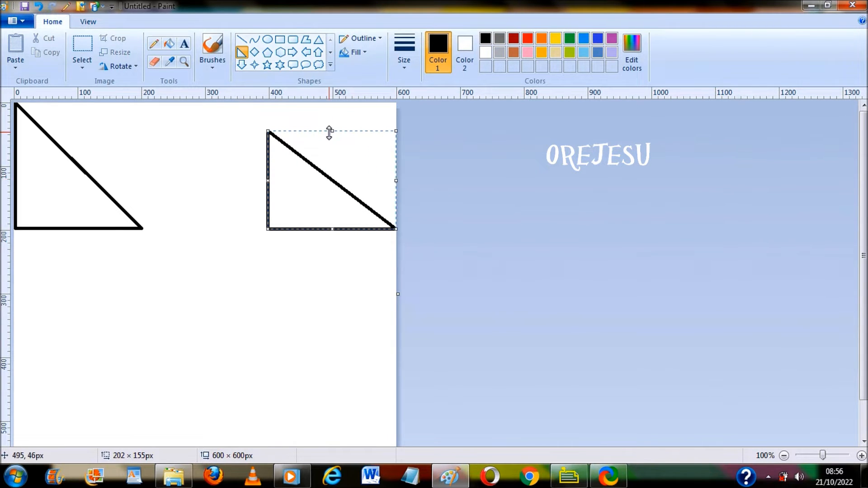
pyautogui.moveTo(332, 133); pyautogui.dragTo(328, 102)
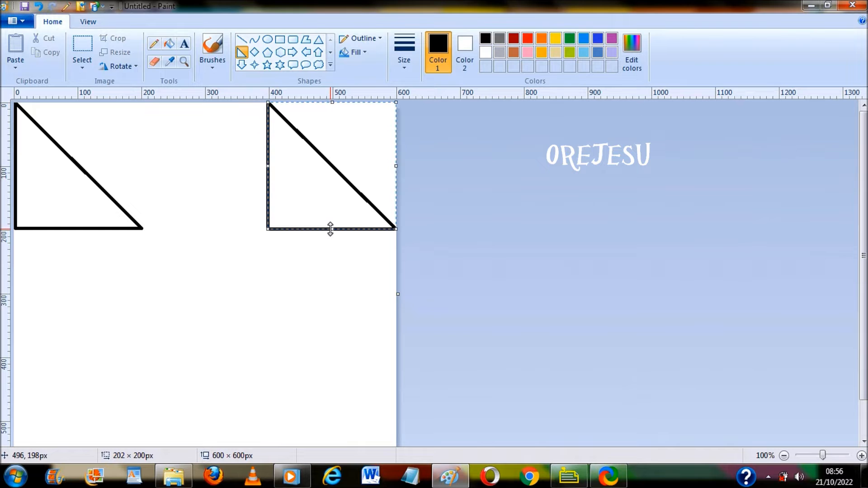
pyautogui.moveTo(332, 229); pyautogui.dragTo(332, 231)
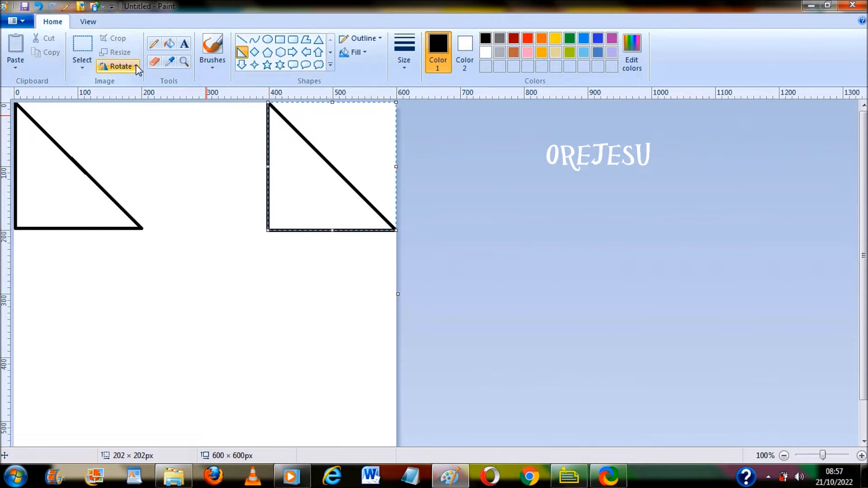
pyautogui.click(118, 66)
pyautogui.click(157, 137)
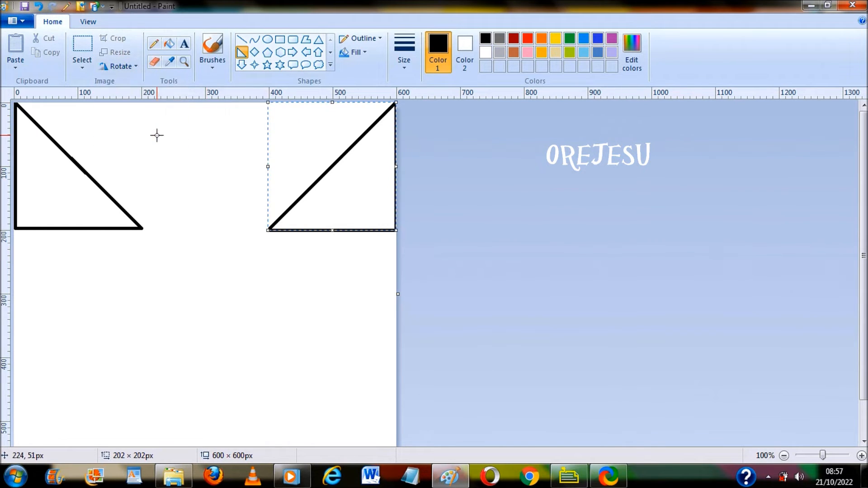
pyautogui.click(507, 329)
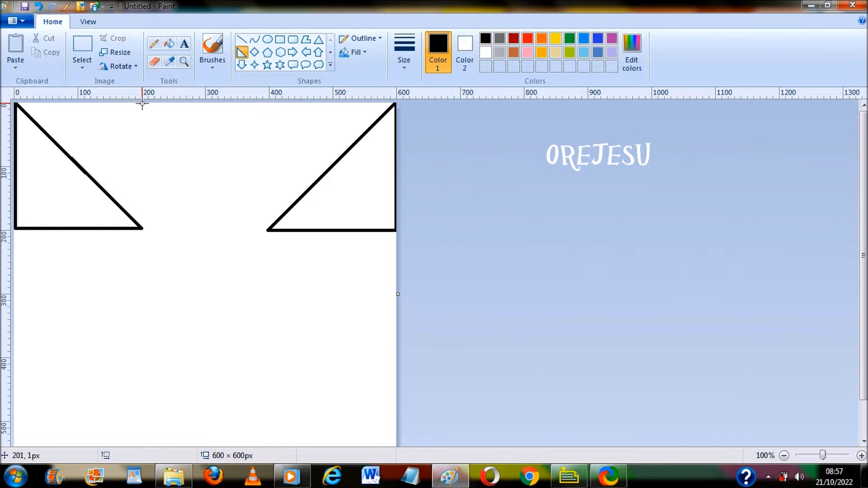
# Draw a narrow right triangle about 100 × 197 px starting at x = 200 px beside the left triangle and flip it horizontally
pyautogui.moveTo(142, 104); pyautogui.dragTo(208, 228)
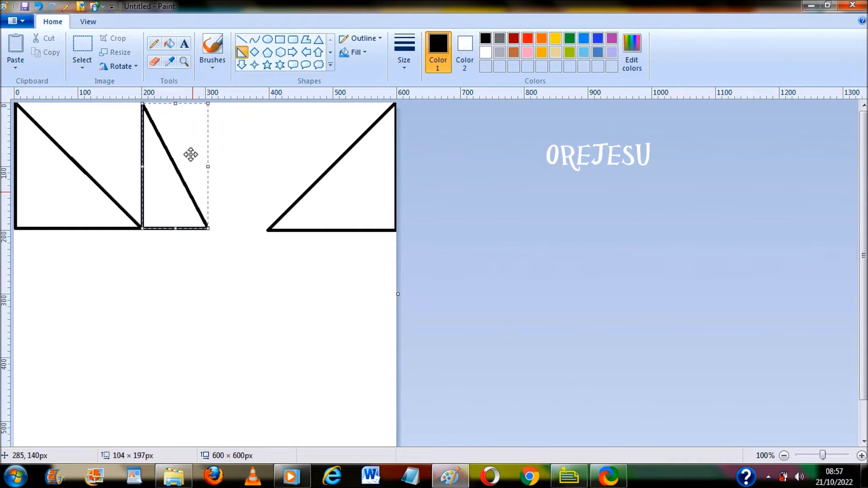
pyautogui.moveTo(208, 168); pyautogui.dragTo(206, 167)
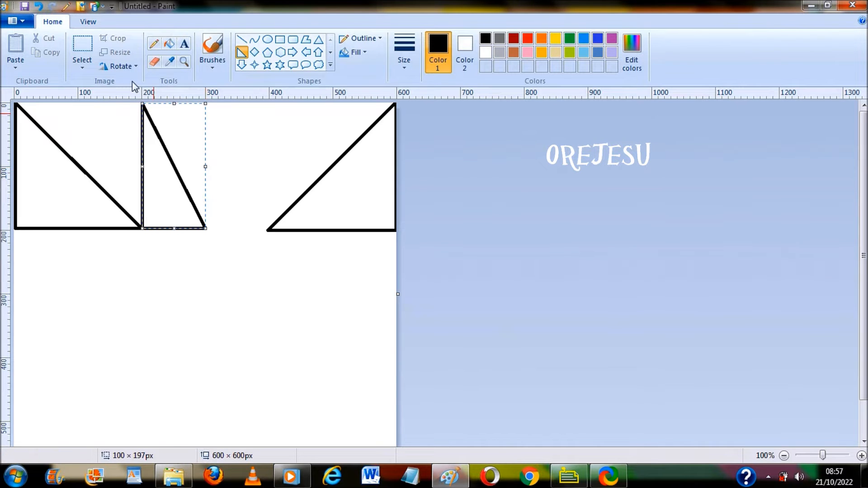
pyautogui.click(132, 66)
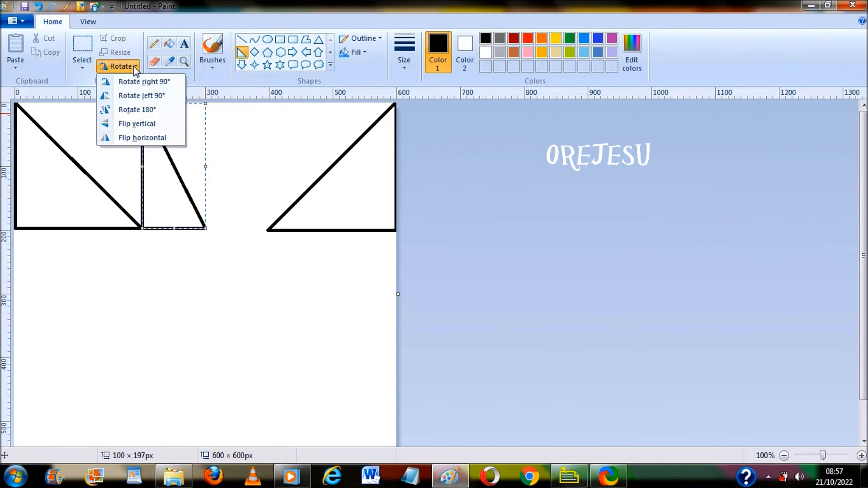
pyautogui.click(154, 138)
pyautogui.click(318, 165)
# Draw a right triangle about 98 × 196 px from the canvas's top centre to the lower-left corner of the rightmost triangle
pyautogui.moveTo(206, 105); pyautogui.dragTo(269, 229)
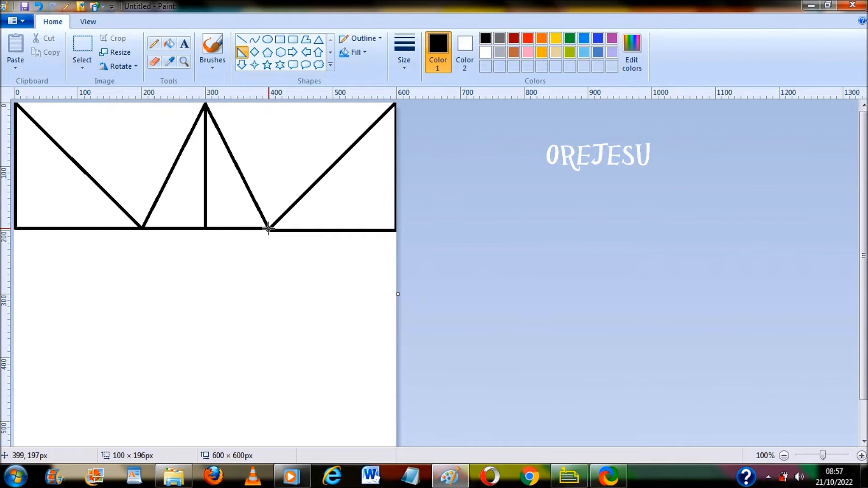
pyautogui.moveTo(269, 229); pyautogui.dragTo(268, 228)
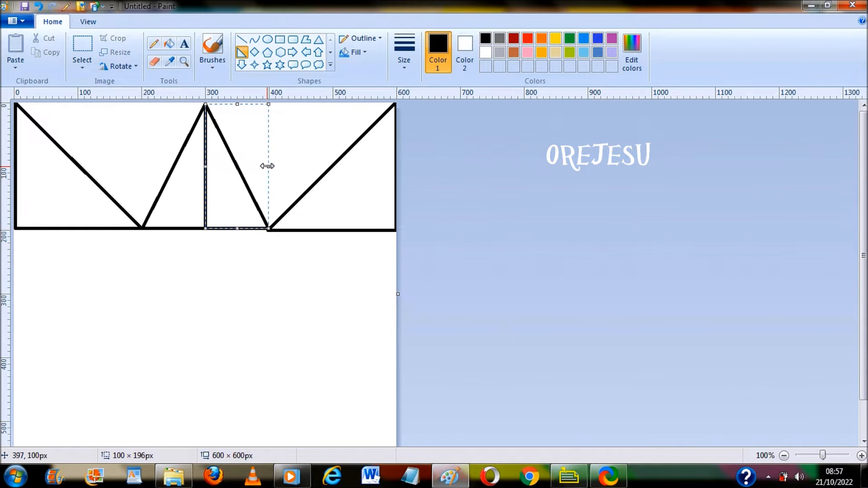
pyautogui.moveTo(267, 166); pyautogui.dragTo(267, 166)
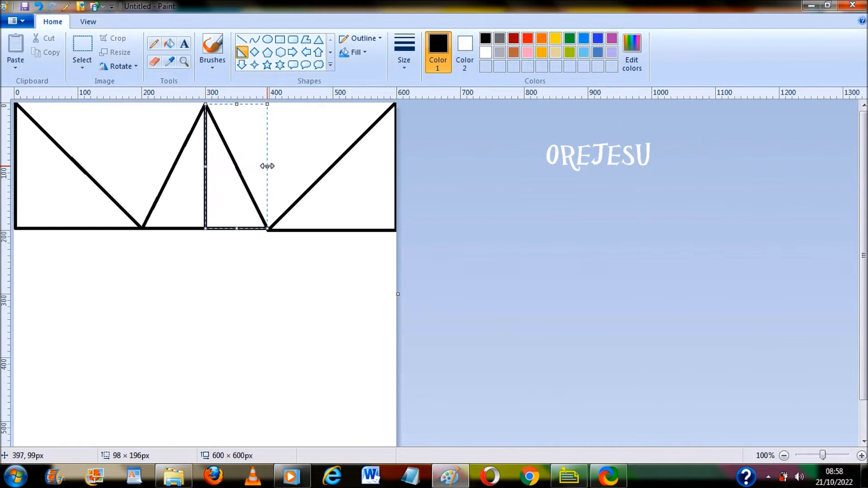
pyautogui.click(503, 218)
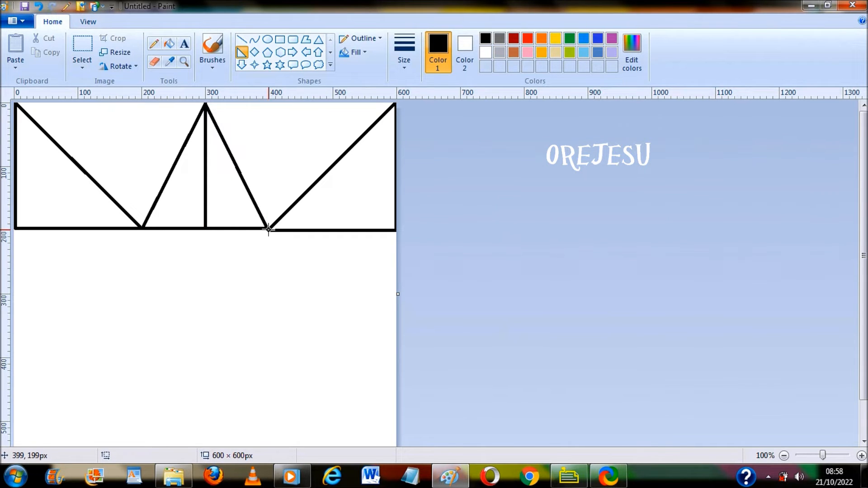
# Draw a white straight line about 185 px tall across the junction between the central and rightmost triangles
pyautogui.click(242, 42)
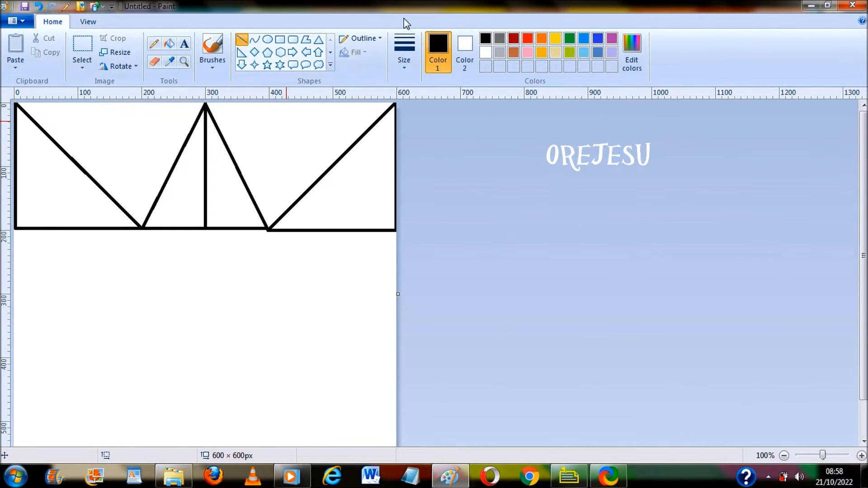
pyautogui.click(406, 65)
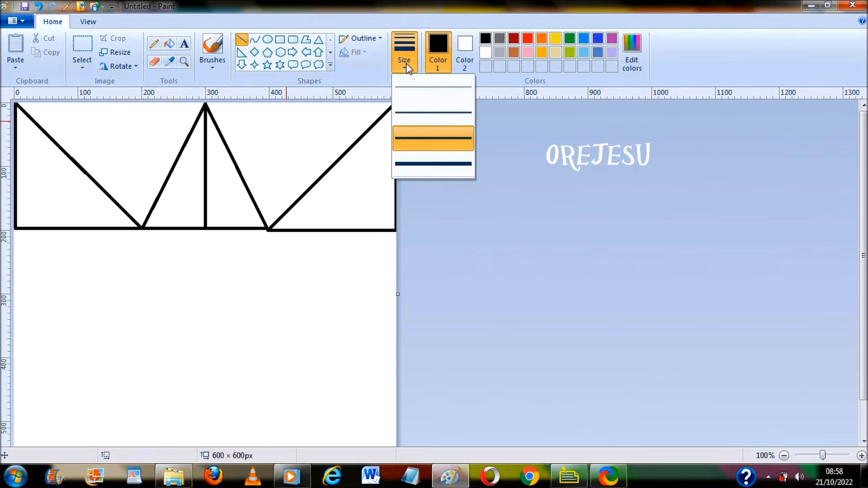
pyautogui.click(488, 60)
pyautogui.click(487, 56)
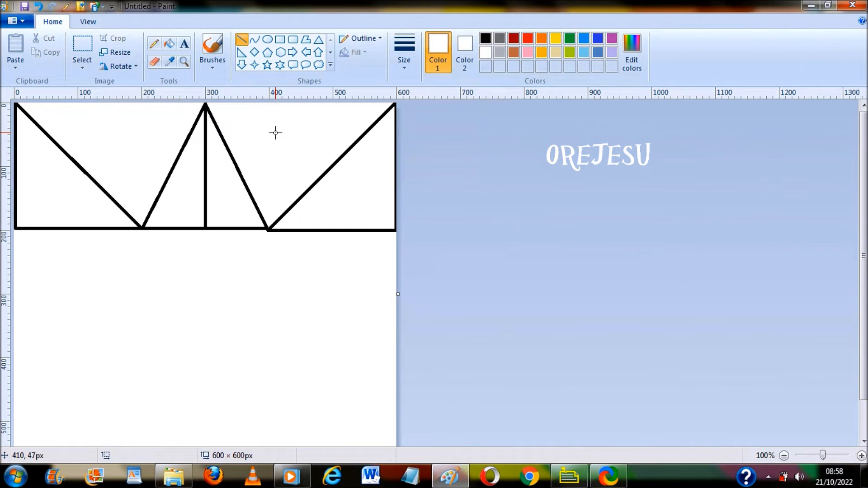
pyautogui.moveTo(275, 133); pyautogui.dragTo(266, 250)
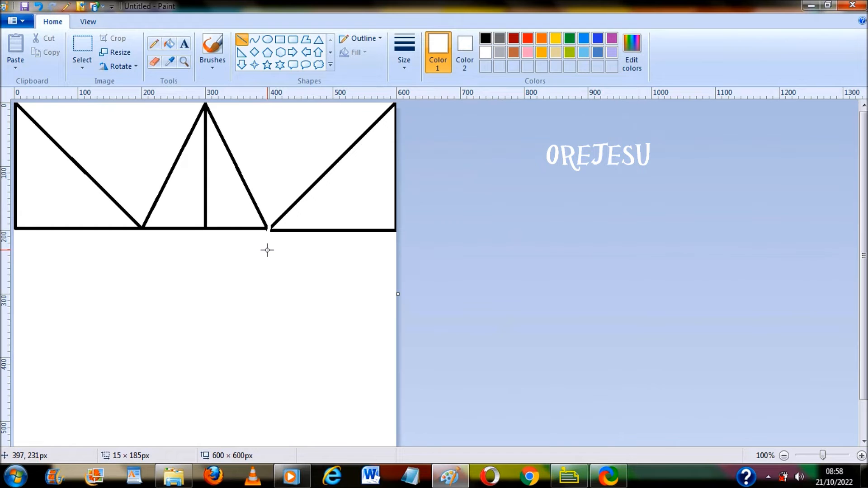
pyautogui.moveTo(267, 250); pyautogui.dragTo(267, 250)
# Straighten the separating line to vertical, about 189 px tall, centre it on the triangles' junction and colour it white
pyautogui.click(486, 38)
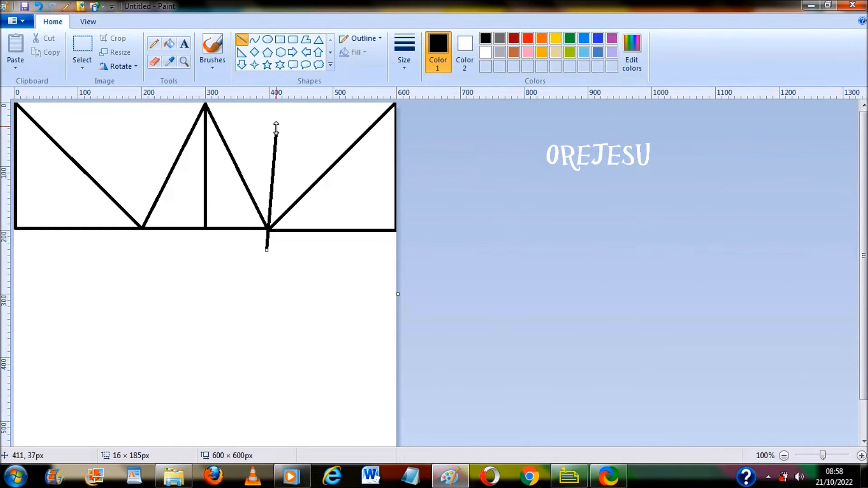
pyautogui.moveTo(276, 132); pyautogui.dragTo(267, 131)
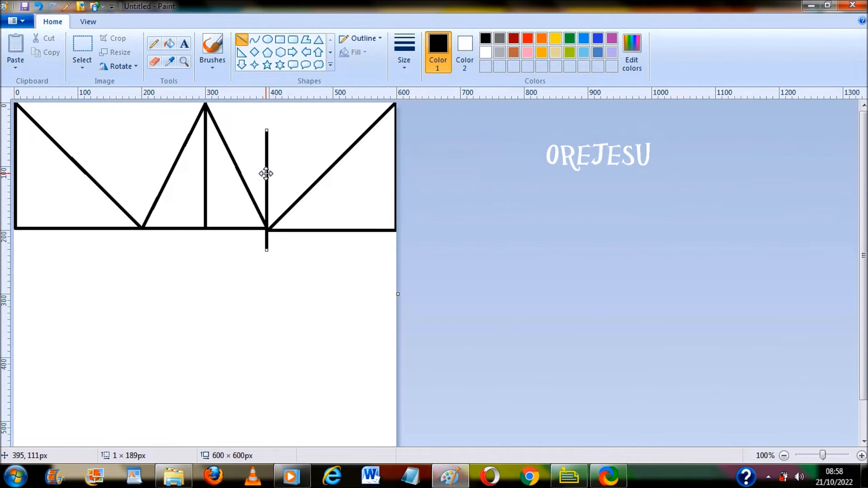
pyautogui.moveTo(266, 174); pyautogui.dragTo(268, 173)
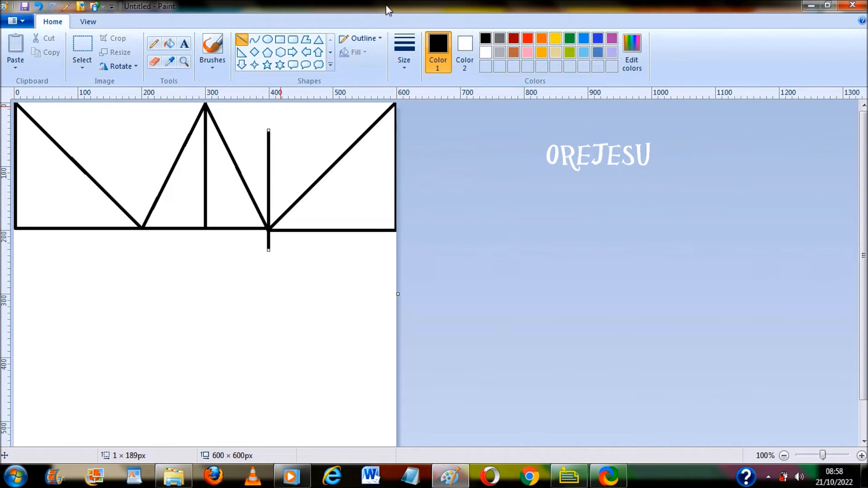
pyautogui.click(467, 38)
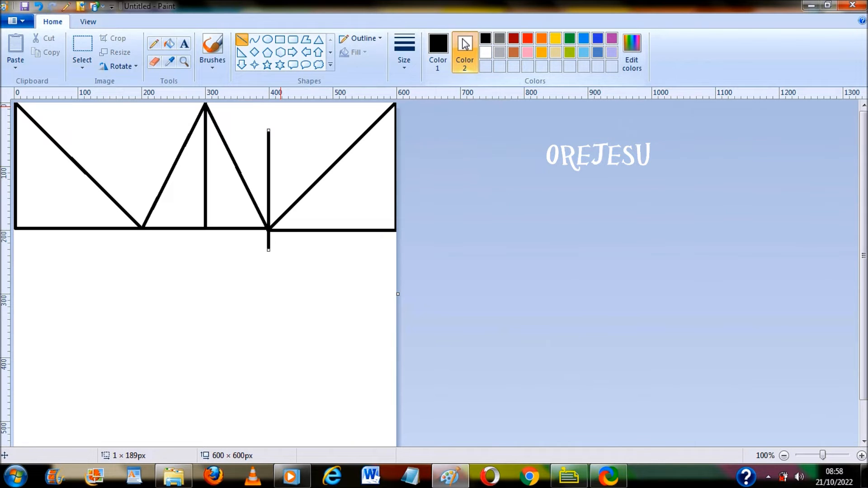
pyautogui.click(433, 42)
pyautogui.click(486, 52)
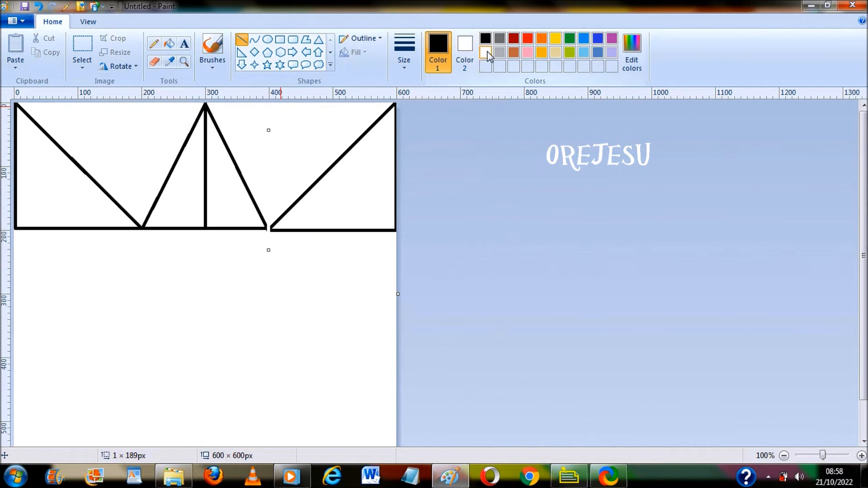
pyautogui.click(319, 314)
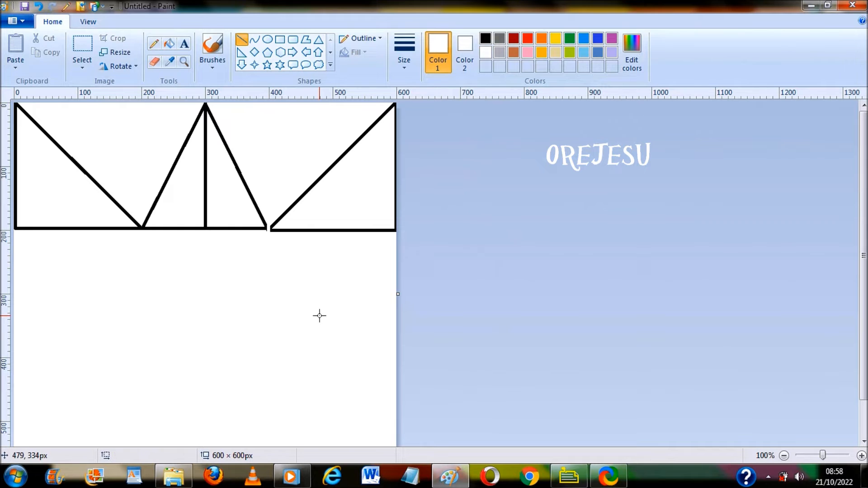
# Erase the rightmost triangle with a white fill and redraw it in black at about 204 × 197 px against the central triangle
pyautogui.click(169, 44)
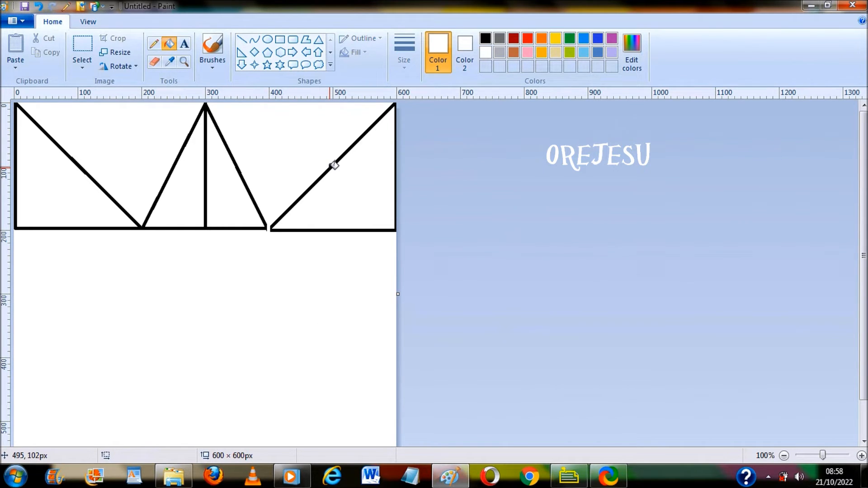
pyautogui.click(334, 165)
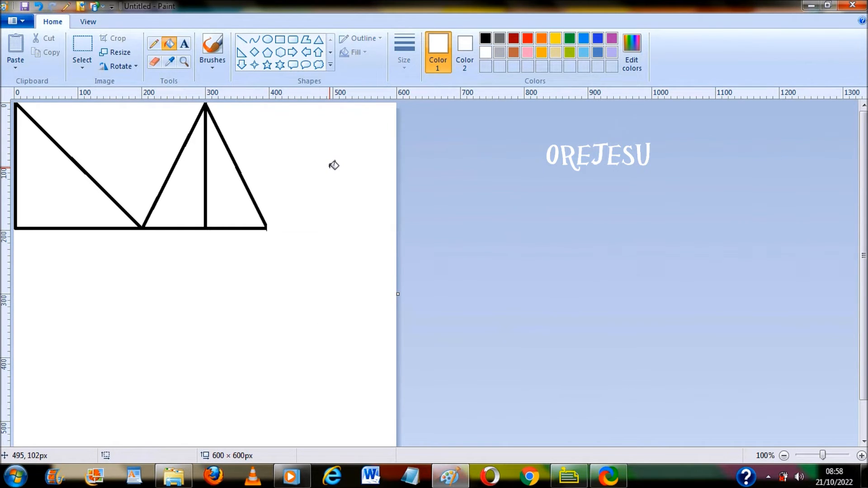
pyautogui.click(241, 52)
pyautogui.click(241, 53)
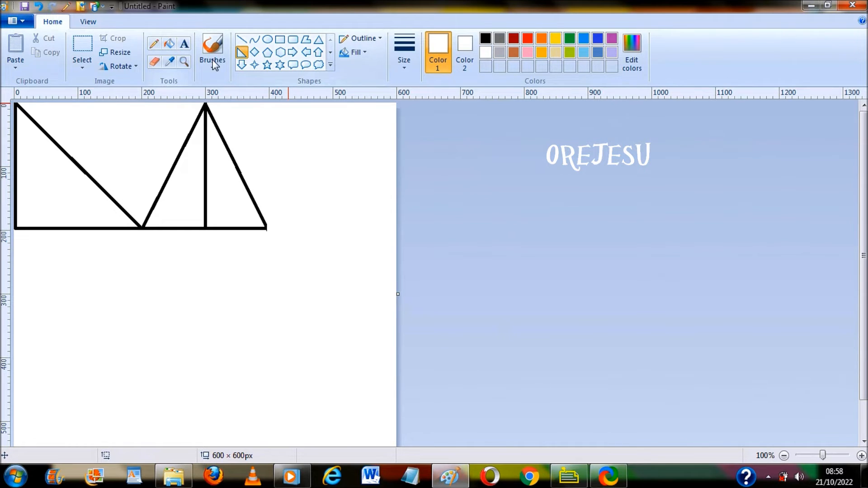
pyautogui.click(485, 38)
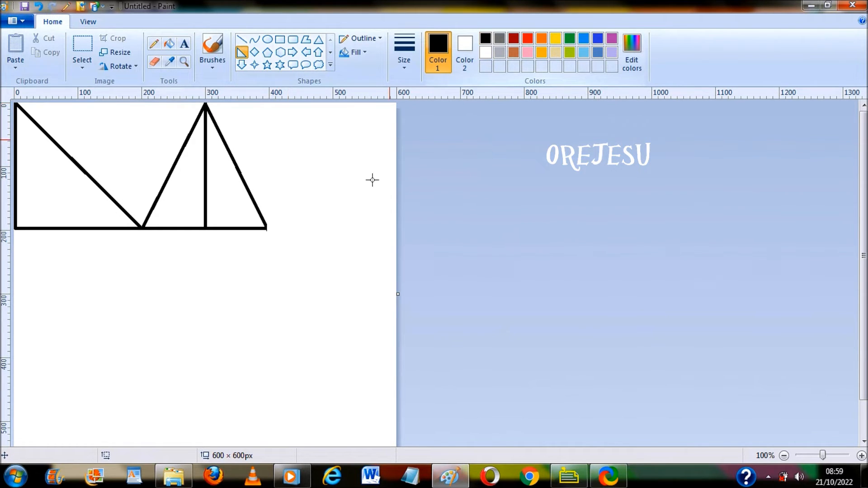
pyautogui.moveTo(268, 104); pyautogui.dragTo(396, 228)
pyautogui.moveTo(268, 168); pyautogui.dragTo(267, 168)
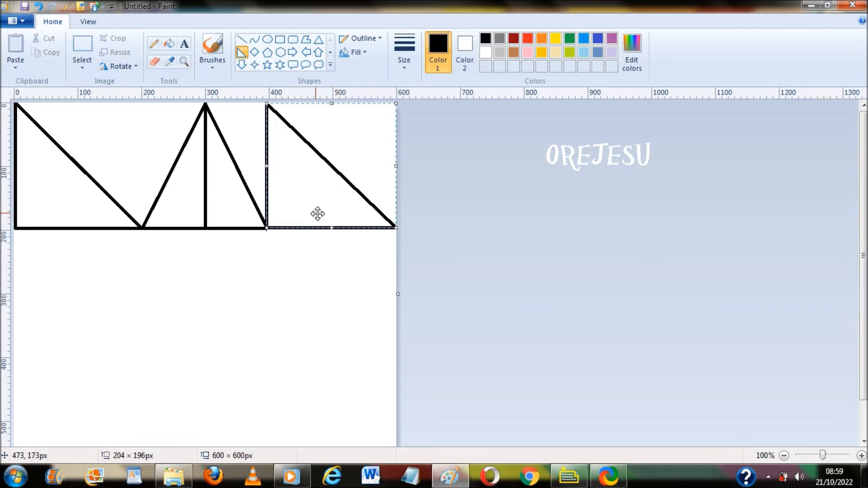
pyautogui.moveTo(334, 227); pyautogui.dragTo(334, 228)
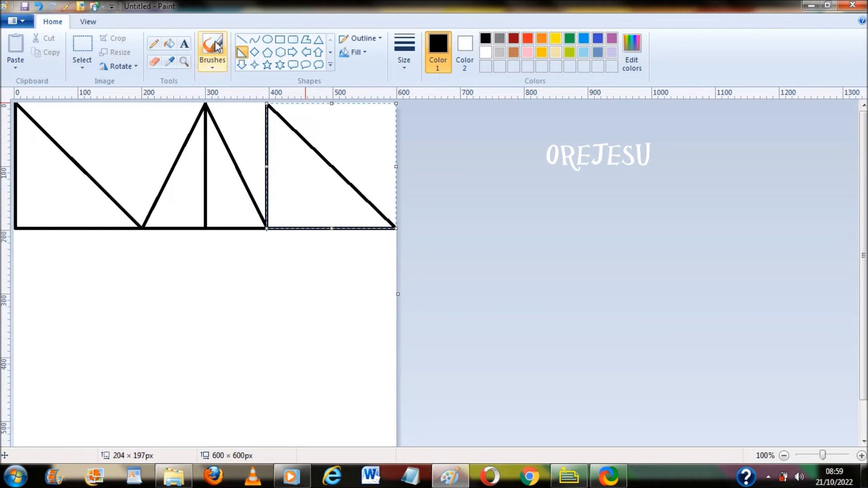
# Flip the new triangle horizontally, then nudge and resize it to about 199 × 199 px so its corner meets the central triangle
pyautogui.click(135, 66)
pyautogui.click(159, 143)
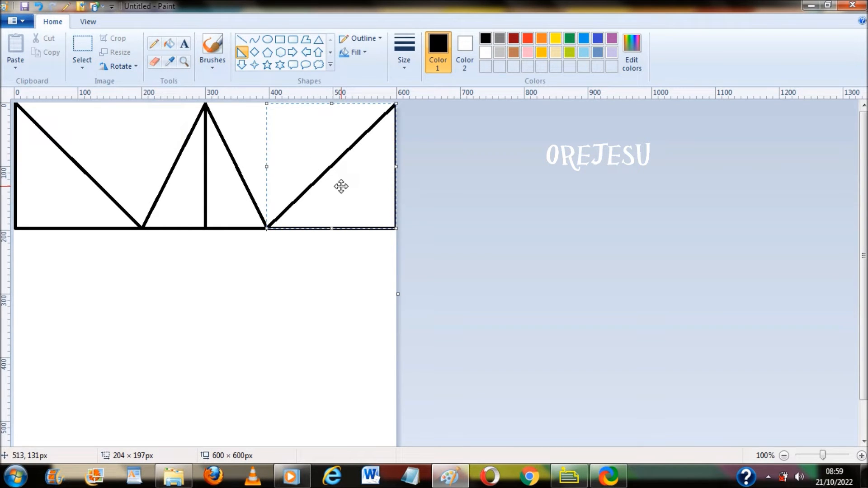
pyautogui.moveTo(341, 186); pyautogui.dragTo(340, 185)
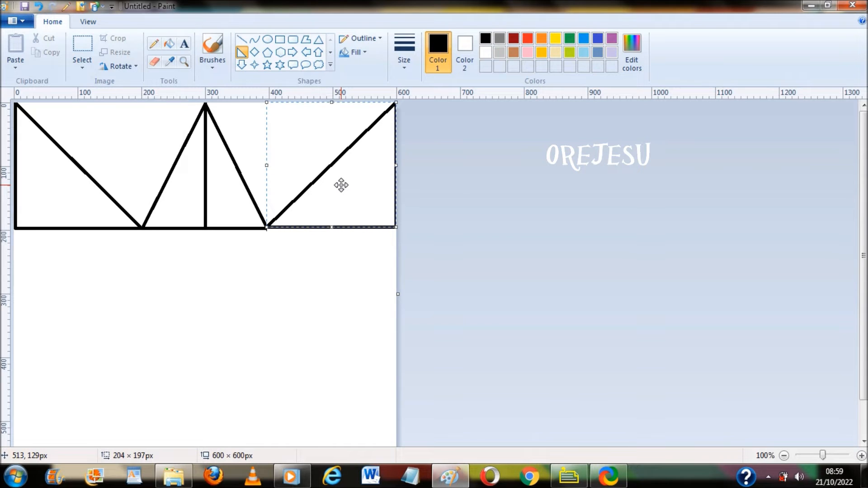
pyautogui.moveTo(341, 185); pyautogui.dragTo(342, 186)
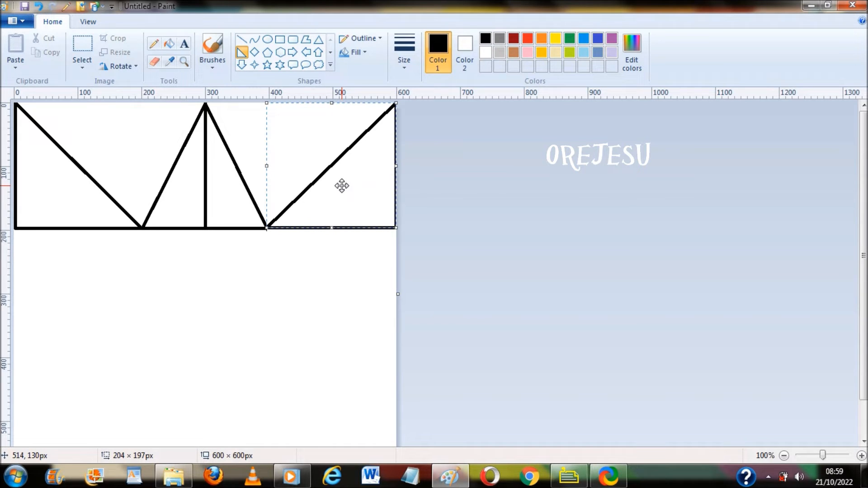
pyautogui.moveTo(342, 186); pyautogui.dragTo(341, 185)
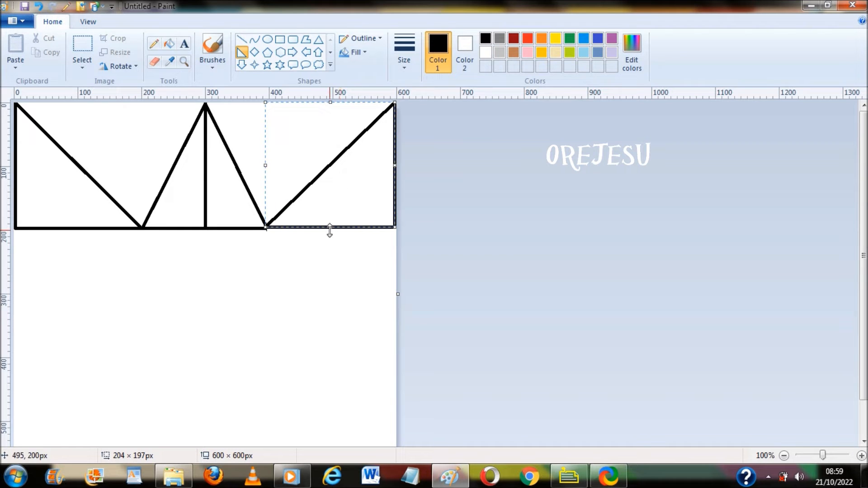
pyautogui.moveTo(331, 227); pyautogui.dragTo(331, 229)
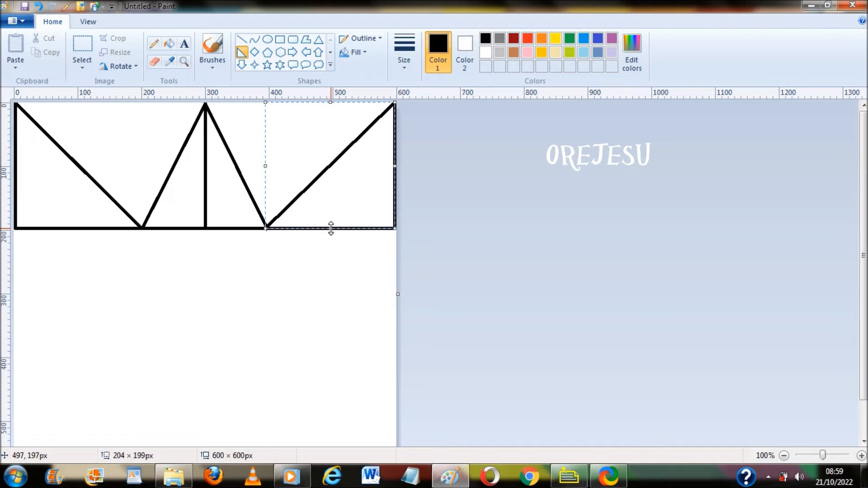
pyautogui.moveTo(264, 167); pyautogui.dragTo(268, 167)
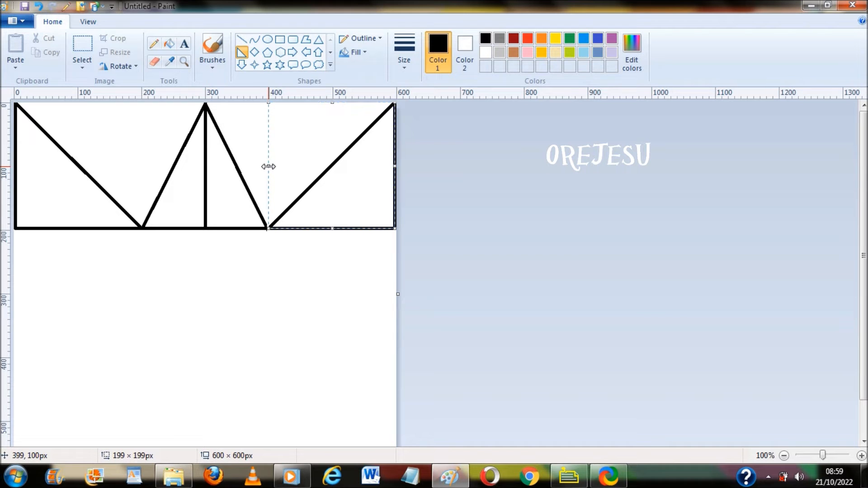
pyautogui.click(332, 286)
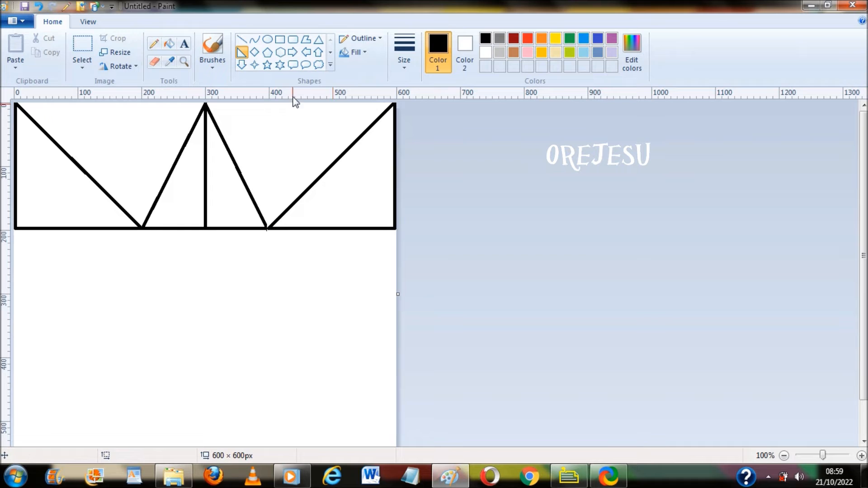
# Draw a short black line along the lower end of the central triangle's slanted side to close the gap at the junction
pyautogui.click(242, 41)
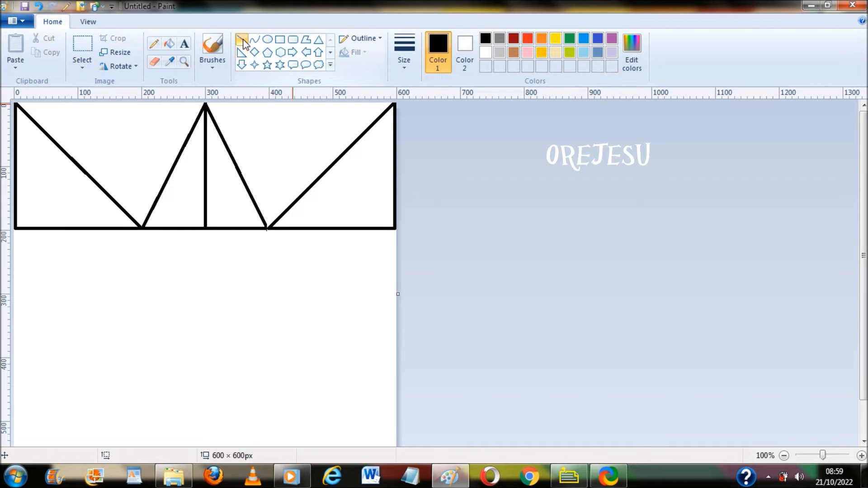
pyautogui.moveTo(261, 216); pyautogui.dragTo(266, 228)
pyautogui.click(360, 295)
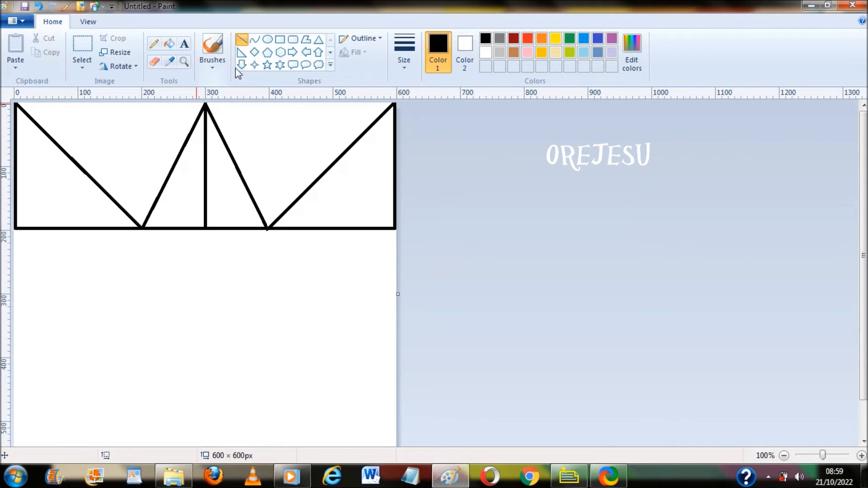
# Draw a white horizontal line about 32 px long under the baseline at the junction and adjust it to trim the protruding tip
pyautogui.click(485, 52)
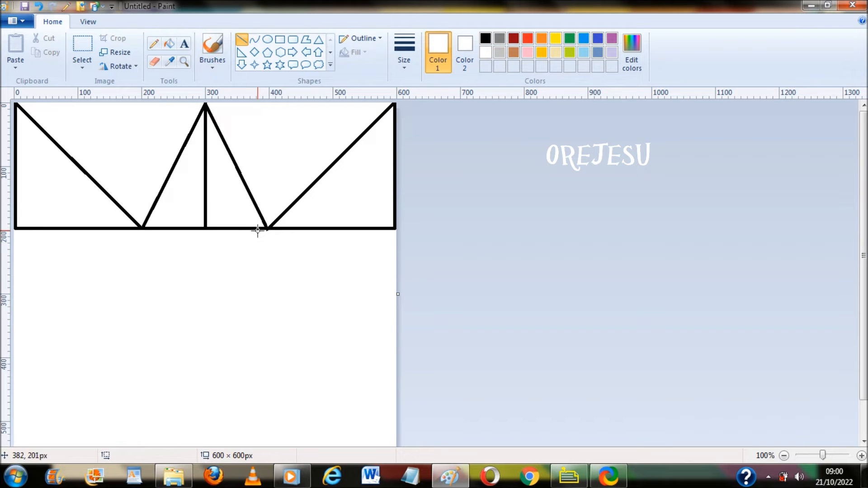
pyautogui.moveTo(257, 230); pyautogui.dragTo(277, 230)
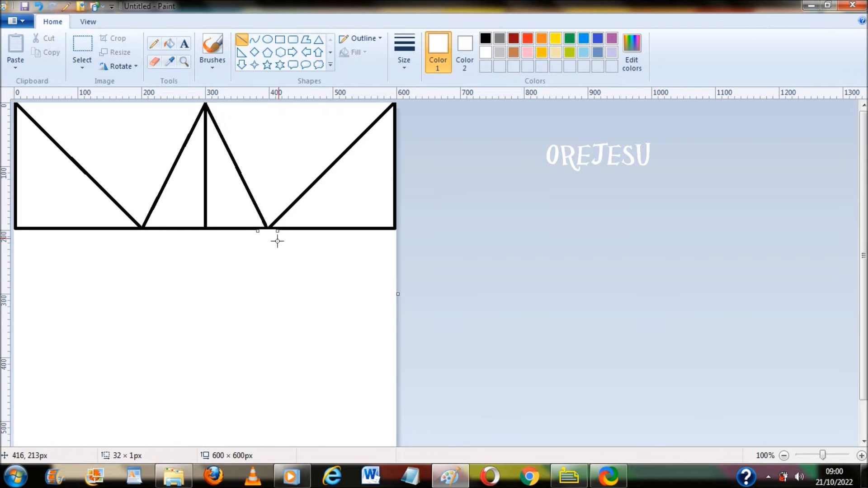
pyautogui.moveTo(278, 233); pyautogui.dragTo(302, 231)
pyautogui.moveTo(283, 231); pyautogui.dragTo(283, 231)
pyautogui.click(601, 270)
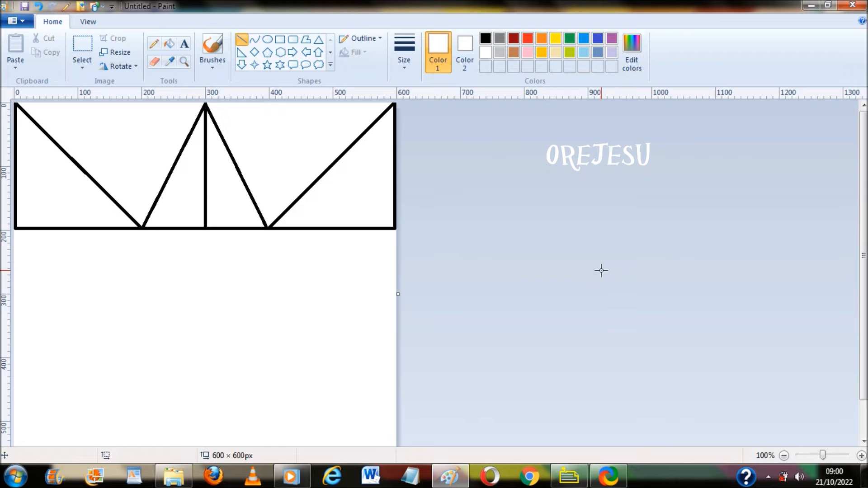
# Duplicate the whole canvas drawing as a transparent selection and rotate it 180° to repeat the triangles along the canvas's lower edge
pyautogui.hotkey('ctrl', 'a')
pyautogui.hotkey('ctrl', 'c')
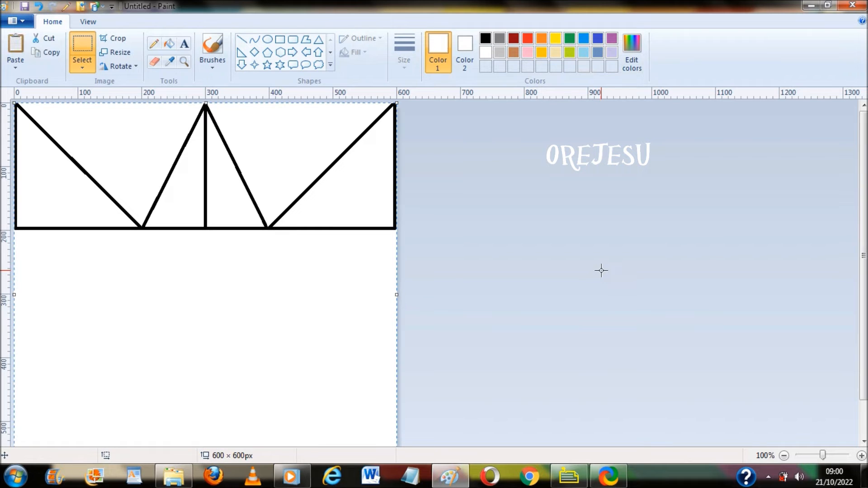
pyautogui.click(86, 70)
pyautogui.click(116, 182)
pyautogui.click(134, 67)
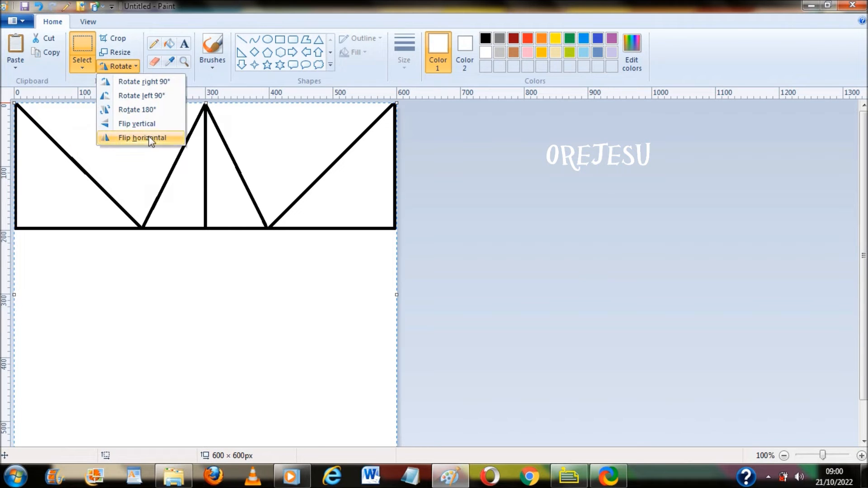
pyautogui.click(147, 113)
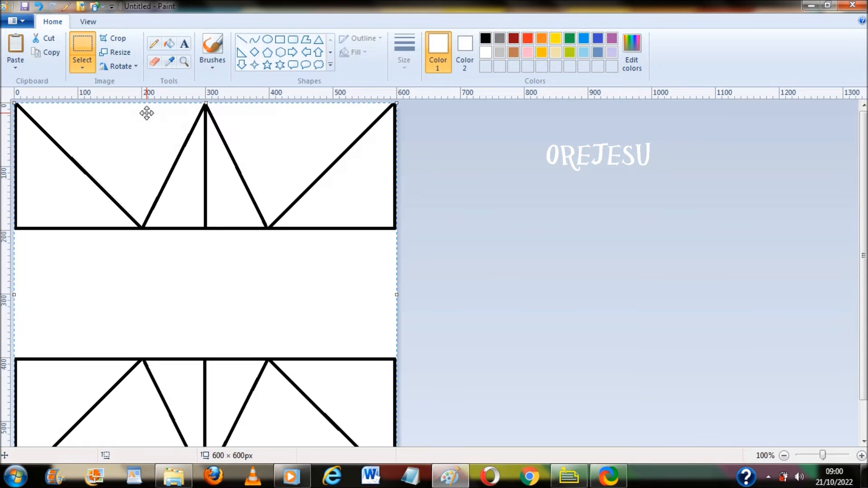
pyautogui.click(606, 247)
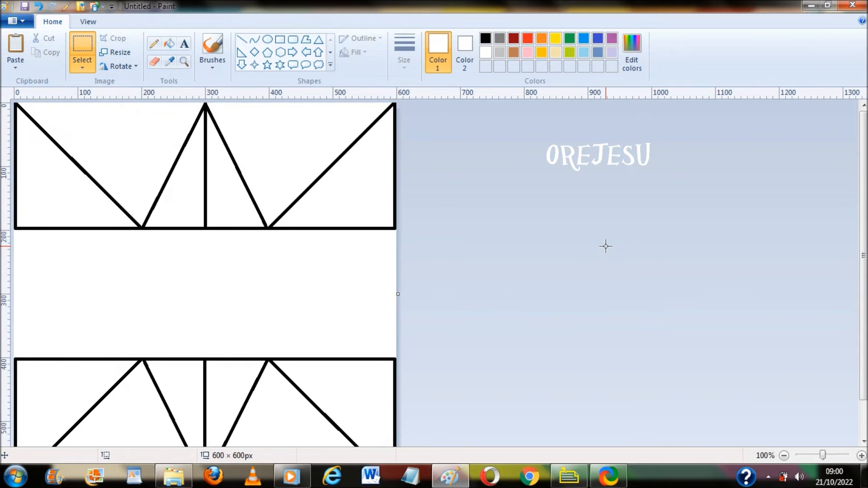
# Fill the gaps between the upper triangles, the matching gaps between the lower triangles and the empty middle band with black
pyautogui.click(174, 46)
pyautogui.click(486, 38)
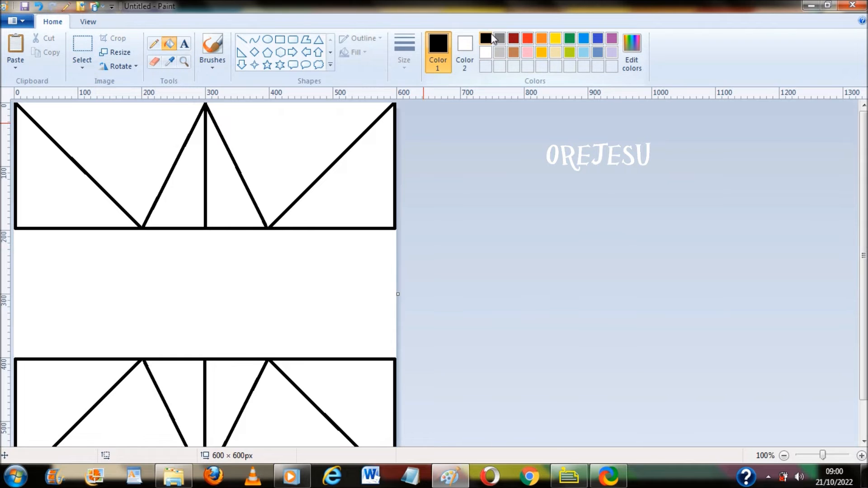
pyautogui.click(140, 138)
pyautogui.click(285, 141)
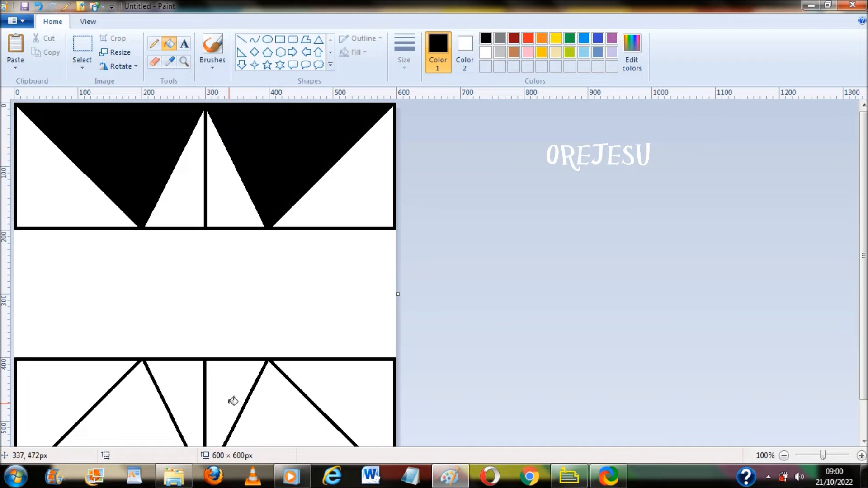
pyautogui.click(258, 404)
pyautogui.click(131, 412)
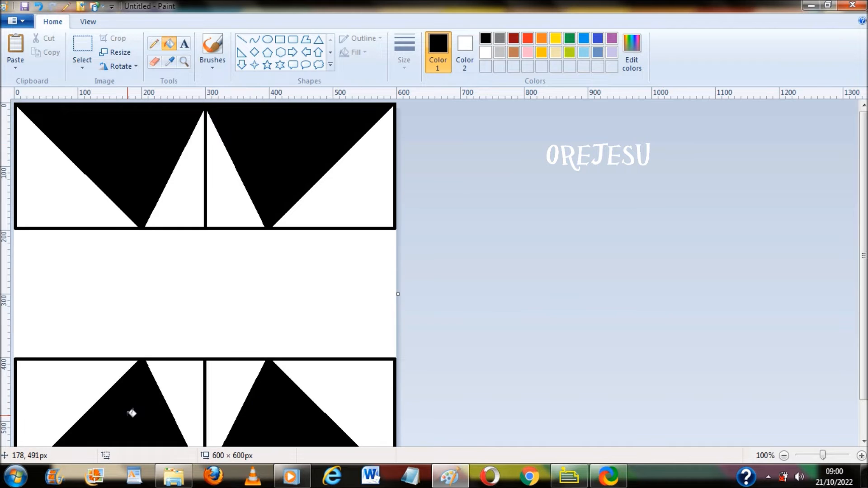
pyautogui.click(141, 295)
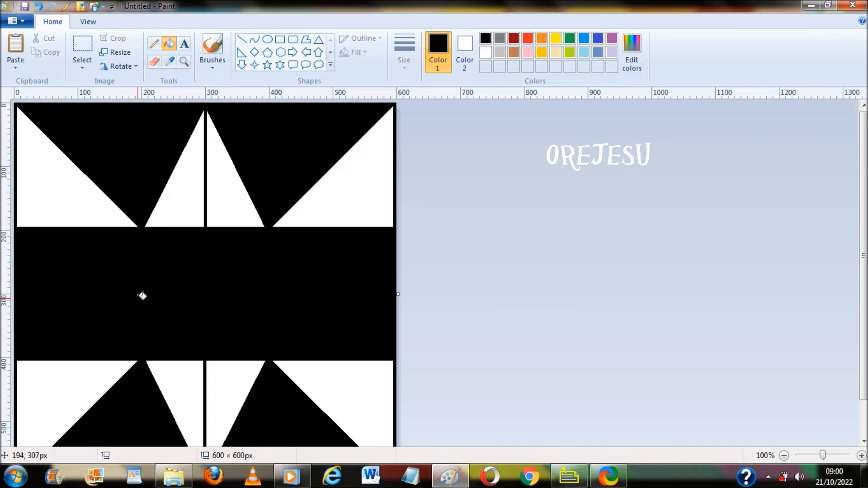
# Fill all eight white triangles with the basic maroon colour (Red 128, Green 0, Blue 64)
pyautogui.click(631, 68)
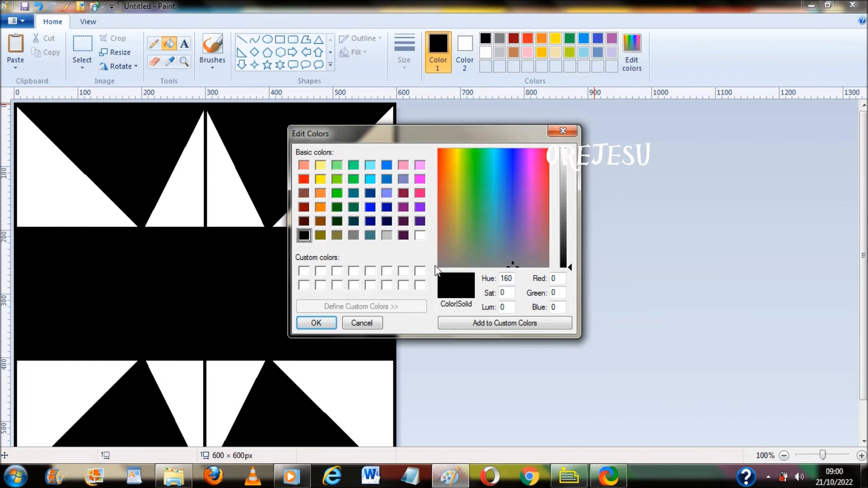
pyautogui.click(404, 194)
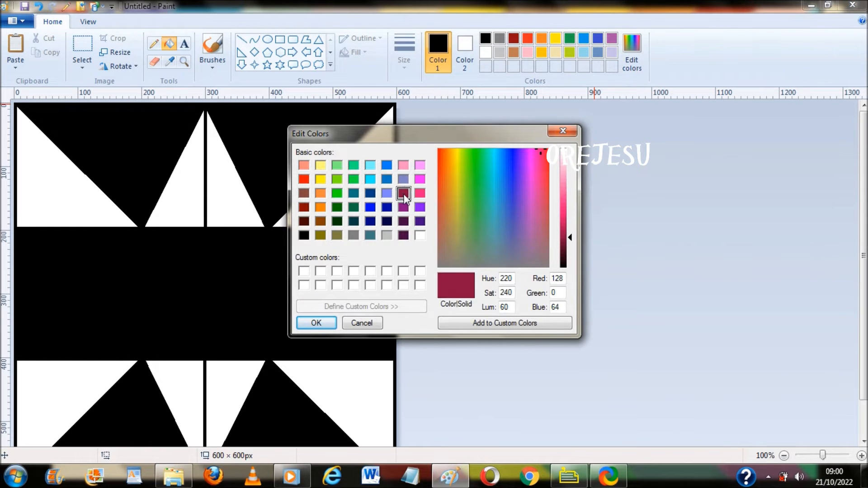
pyautogui.click(325, 323)
pyautogui.click(336, 201)
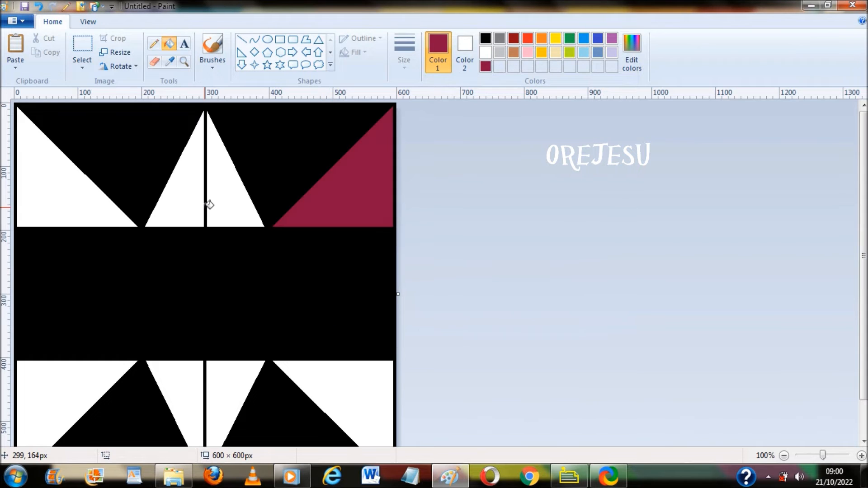
pyautogui.click(95, 207)
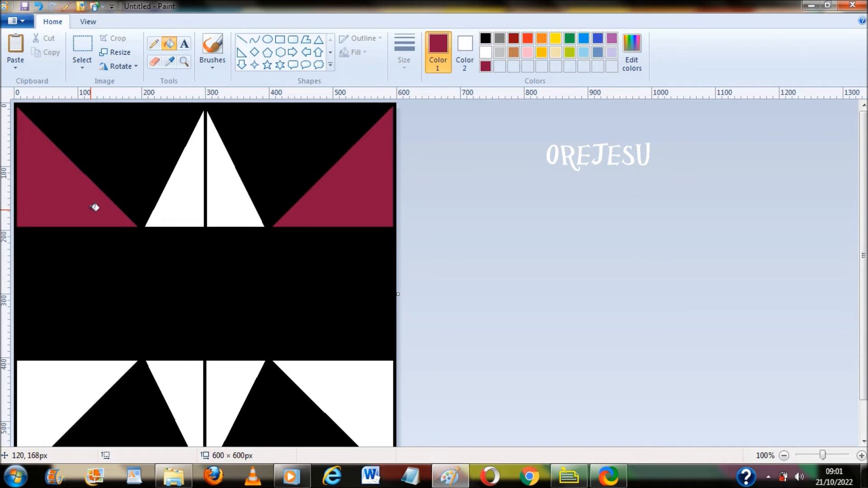
pyautogui.click(73, 388)
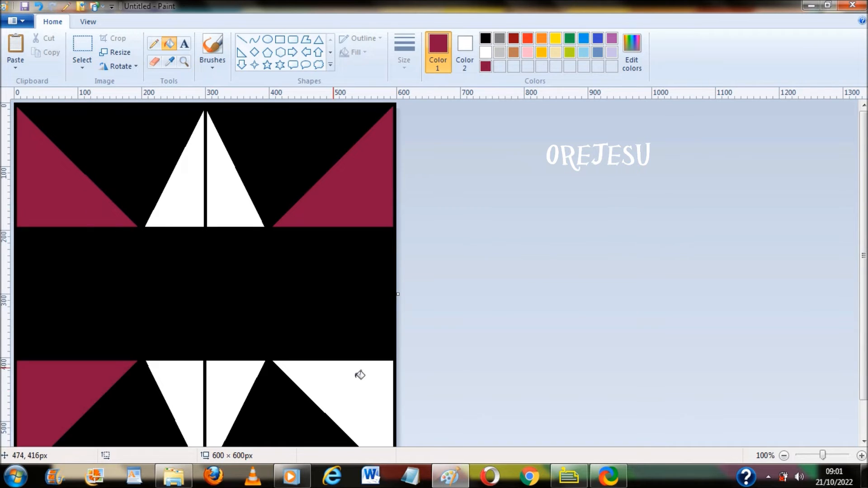
pyautogui.click(371, 378)
pyautogui.click(247, 382)
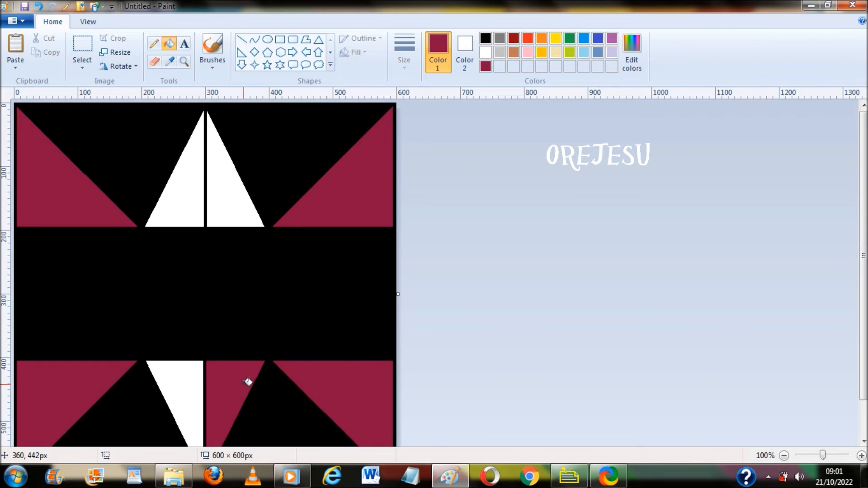
pyautogui.click(185, 382)
pyautogui.click(189, 207)
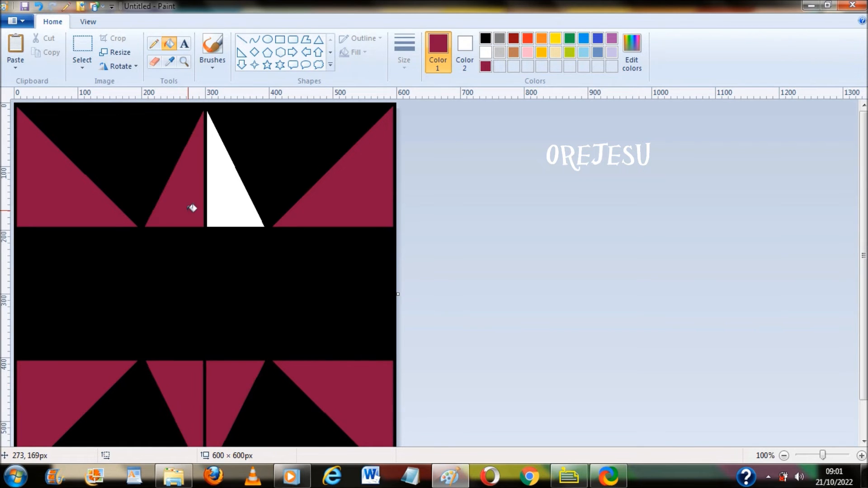
pyautogui.click(236, 201)
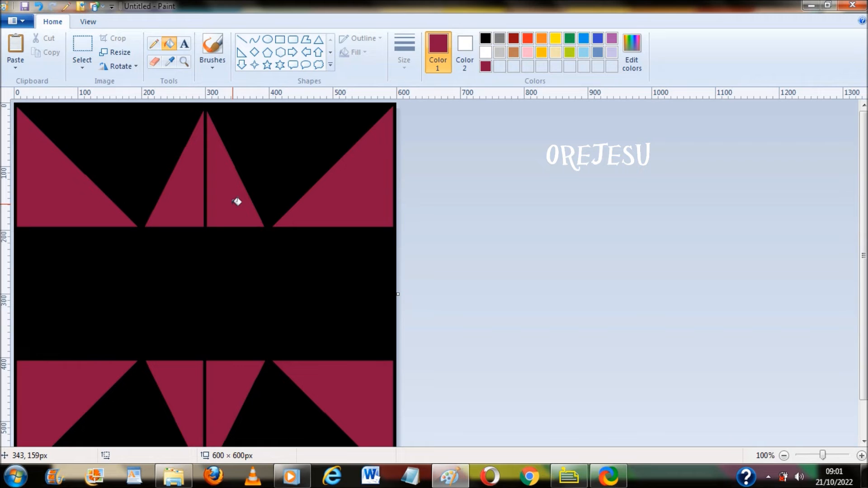
# Open a second Paint window and resize its blank canvas to 2400 × 600 pixels with the aspect ratio unlocked
pyautogui.rightClick(452, 473)
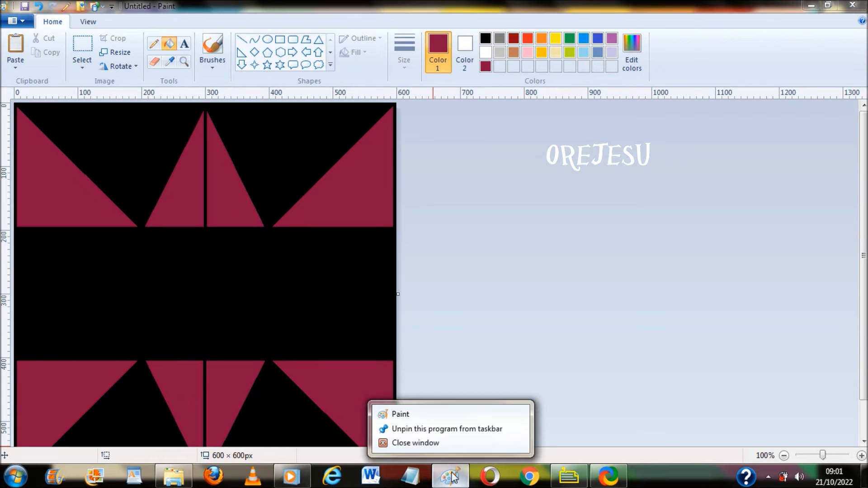
pyautogui.click(455, 410)
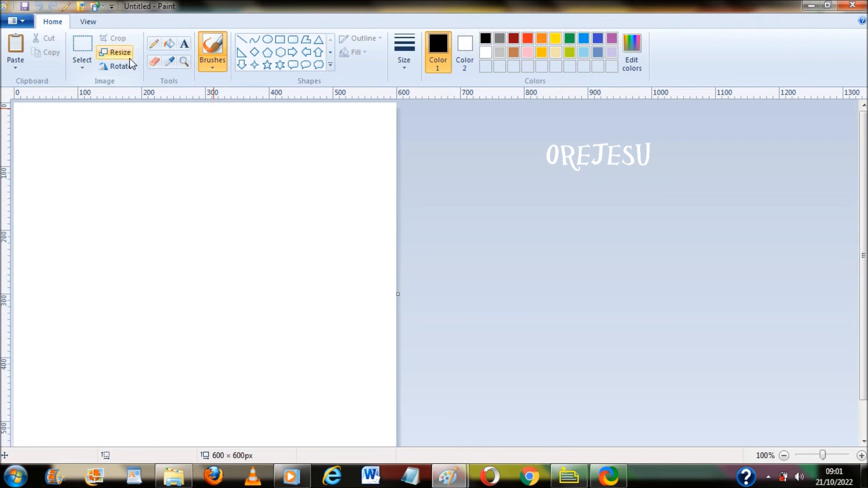
pyautogui.click(118, 52)
pyautogui.click(138, 99)
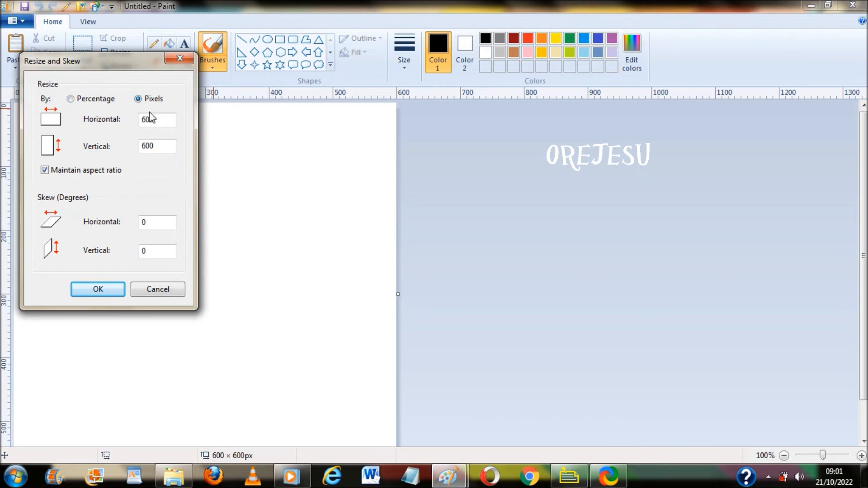
pyautogui.click(39, 170)
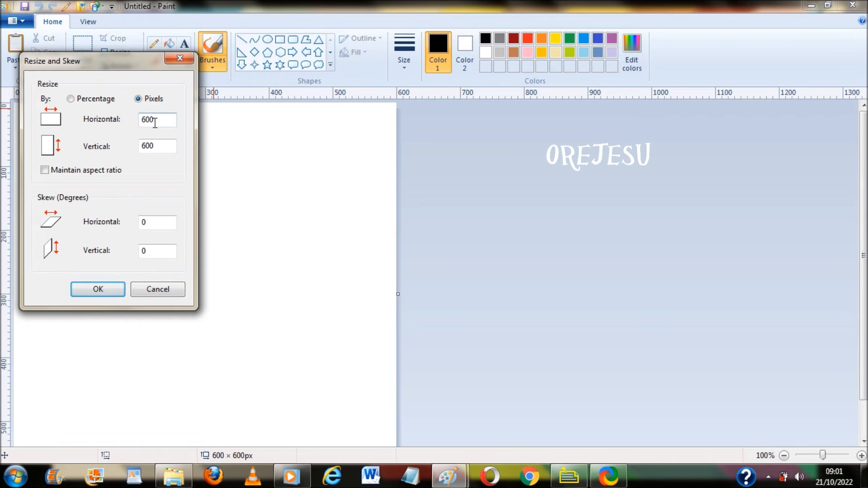
pyautogui.moveTo(158, 121); pyautogui.dragTo(119, 126)
pyautogui.write('2400')
pyautogui.click(115, 286)
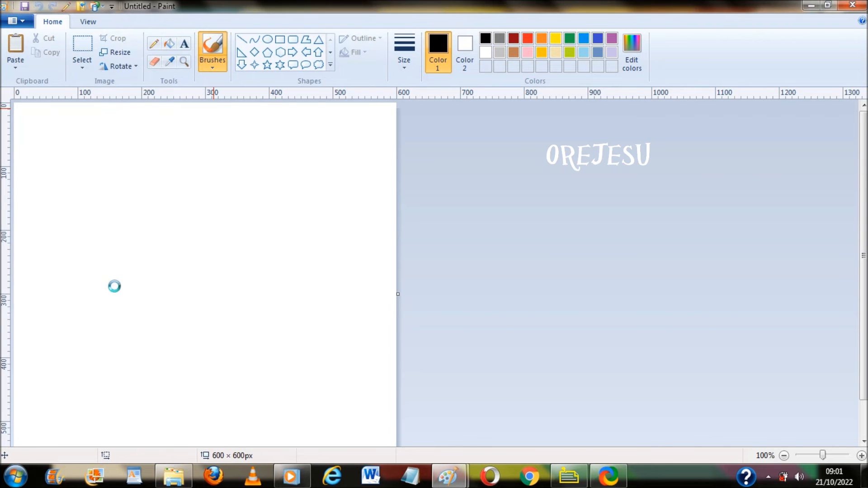
# Copy the entire triangle tile from the first Paint window and paste it into the blank 2400 × 600 px canvas
pyautogui.click(784, 455)
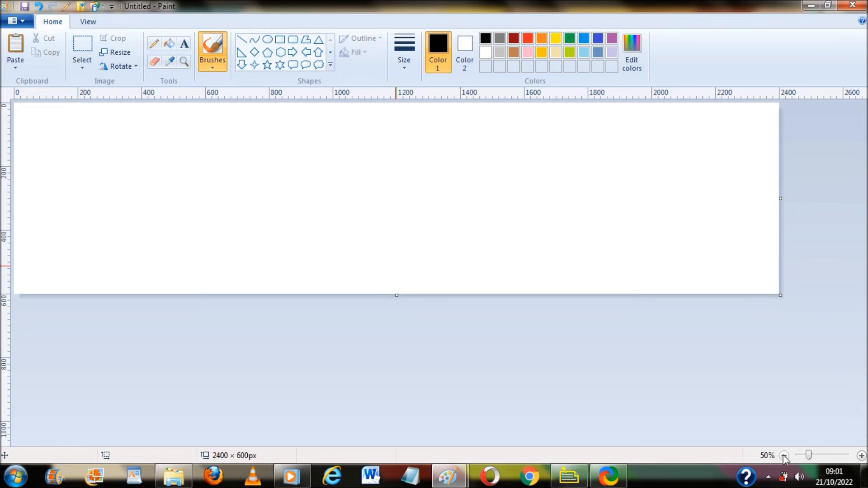
pyautogui.click(783, 456)
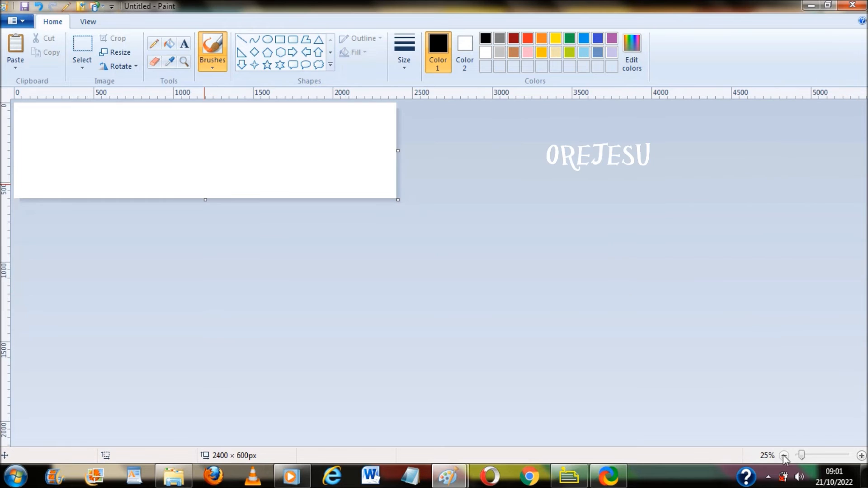
pyautogui.click(861, 456)
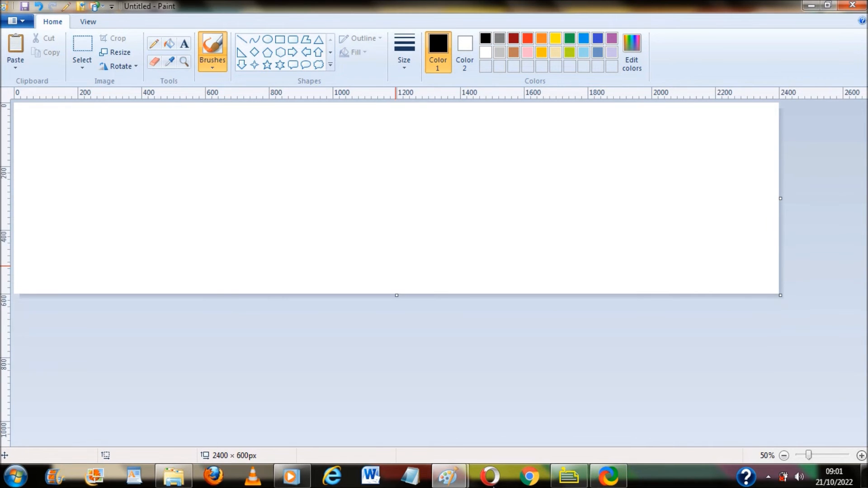
pyautogui.moveTo(460, 485)
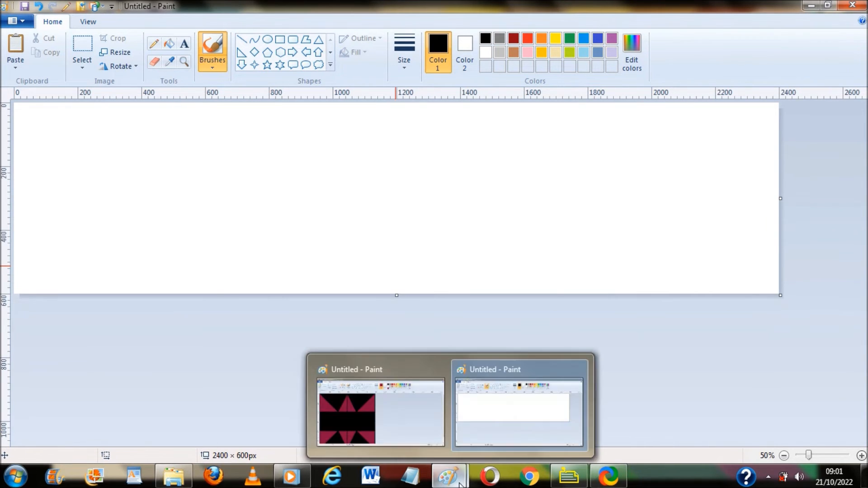
pyautogui.click(420, 435)
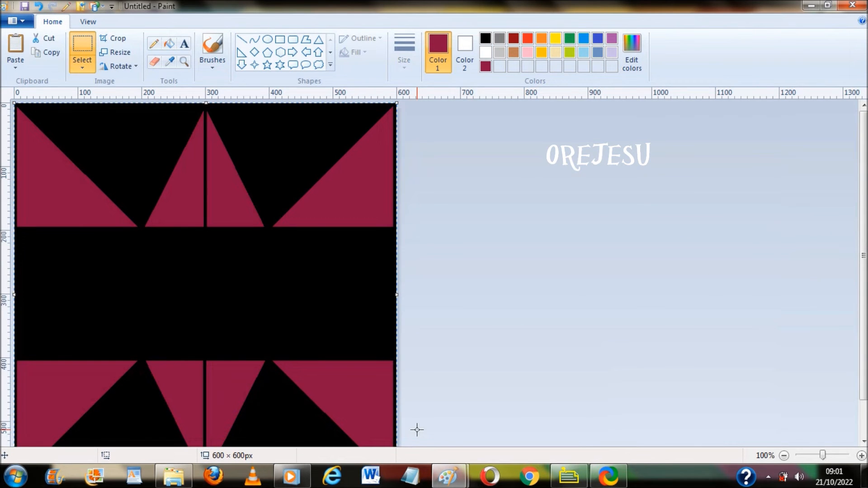
pyautogui.moveTo(448, 475)
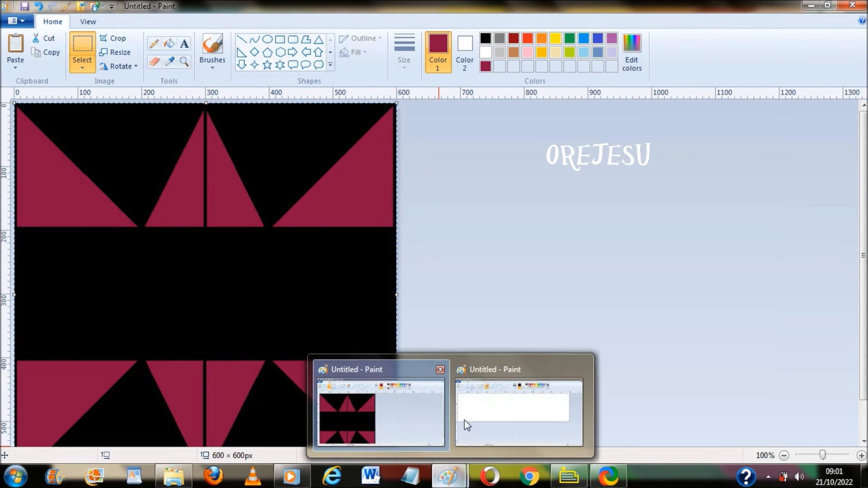
pyautogui.click(473, 424)
pyautogui.hotkey('ctrl', 'v')
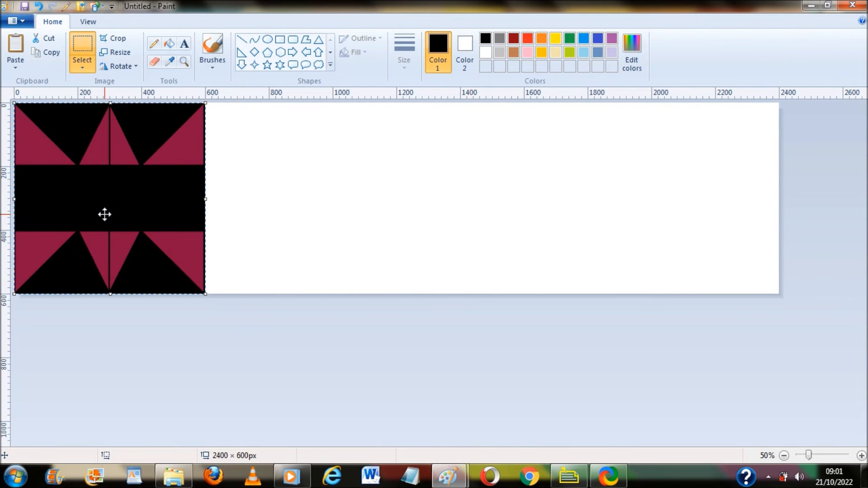
# Place three more copies of the tile side by side, starting at 600, 1200 and 1800 px, to fill the canvas width
pyautogui.moveTo(104, 214); pyautogui.dragTo(295, 211)
pyautogui.hotkey('ctrl', 'v')
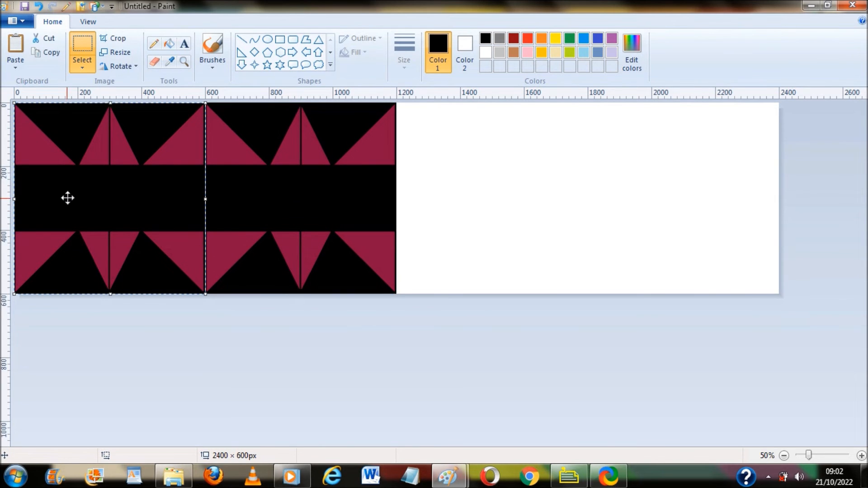
pyautogui.moveTo(68, 196); pyautogui.dragTo(451, 197)
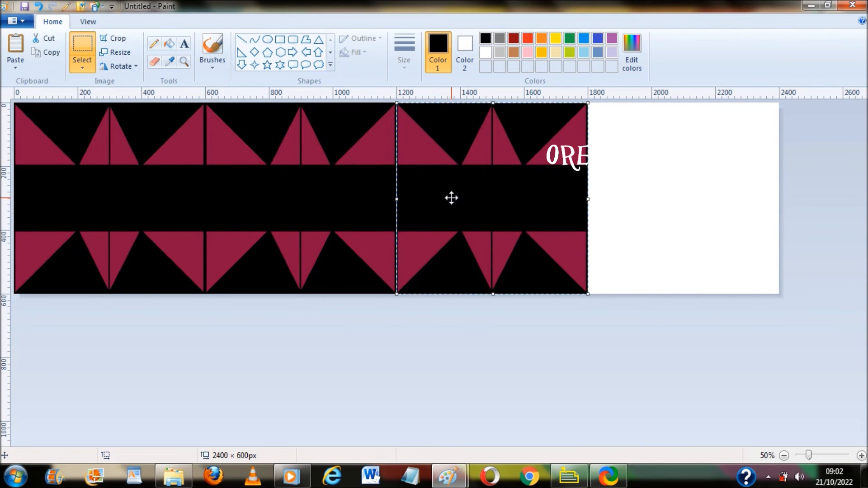
pyautogui.hotkey('ctrl', 'v')
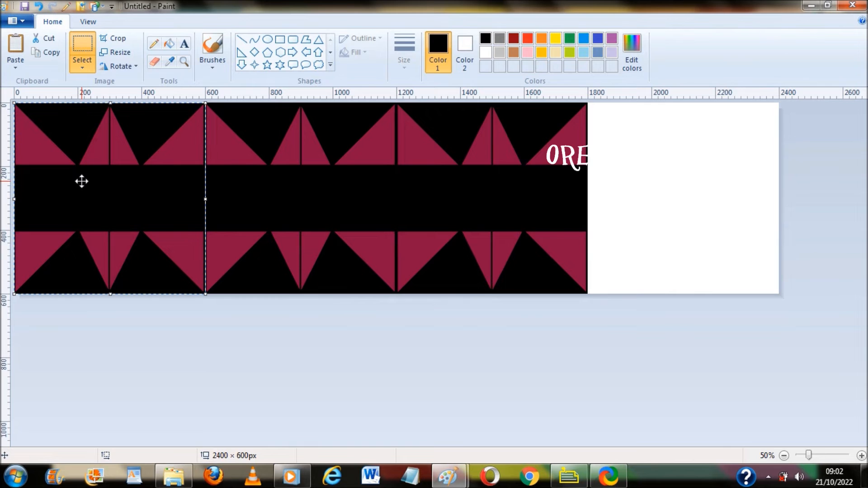
pyautogui.moveTo(83, 180); pyautogui.dragTo(656, 181)
pyautogui.click(548, 343)
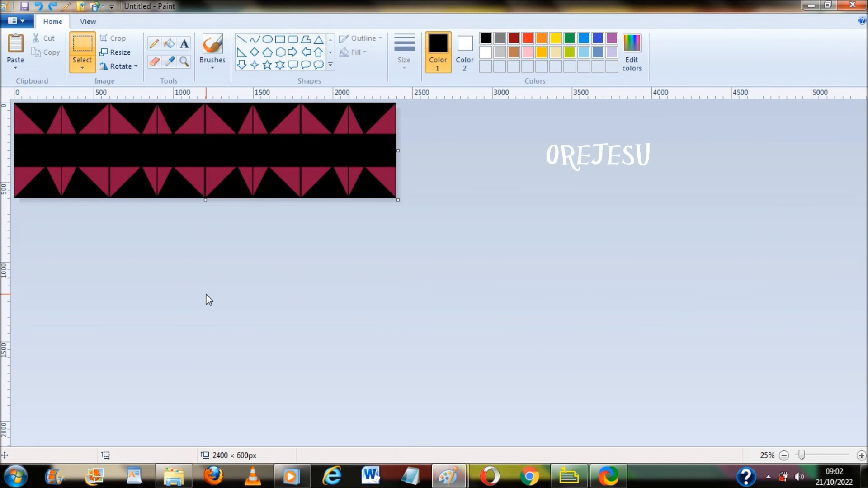
# Copy the whole four-tile strip and extend the canvas downward to 2400 × 1200 px
pyautogui.hotkey('ctrl', 'a')
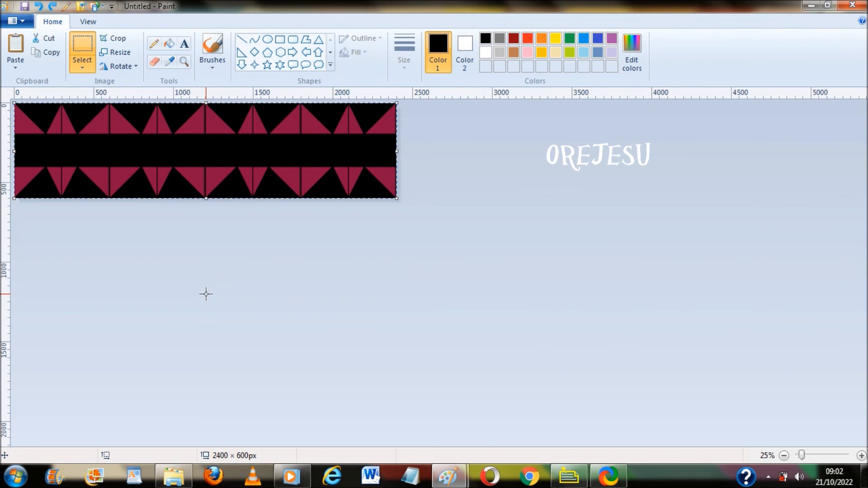
pyautogui.click(158, 338)
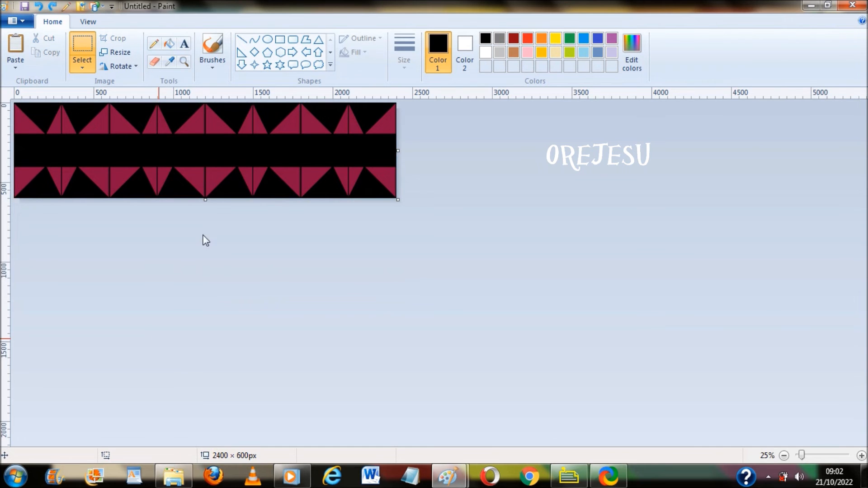
pyautogui.moveTo(205, 201); pyautogui.dragTo(220, 305)
pyautogui.moveTo(221, 303)
pyautogui.mouseDown()
pyautogui.moveTo(221, 287)
pyautogui.moveTo(222, 295)
pyautogui.mouseUp()
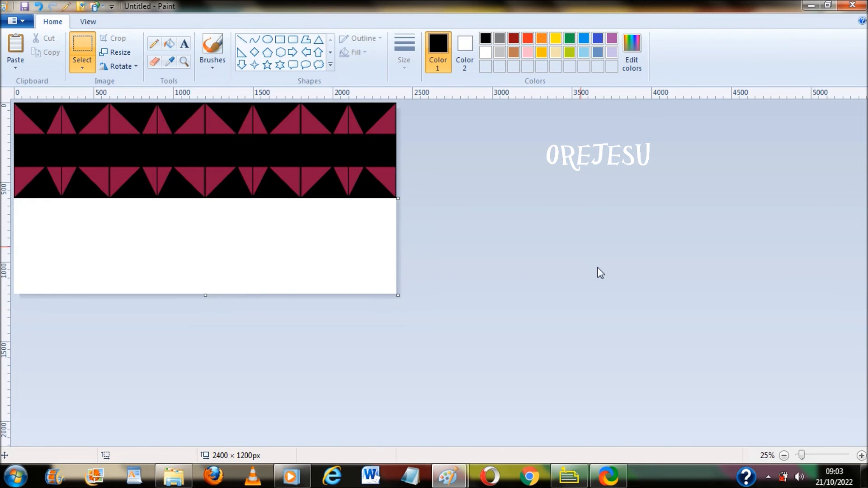
# Paste the strip into the lower half and shift it left until its first large triangle is entirely off the canvas
pyautogui.hotkey('ctrl', 'v')
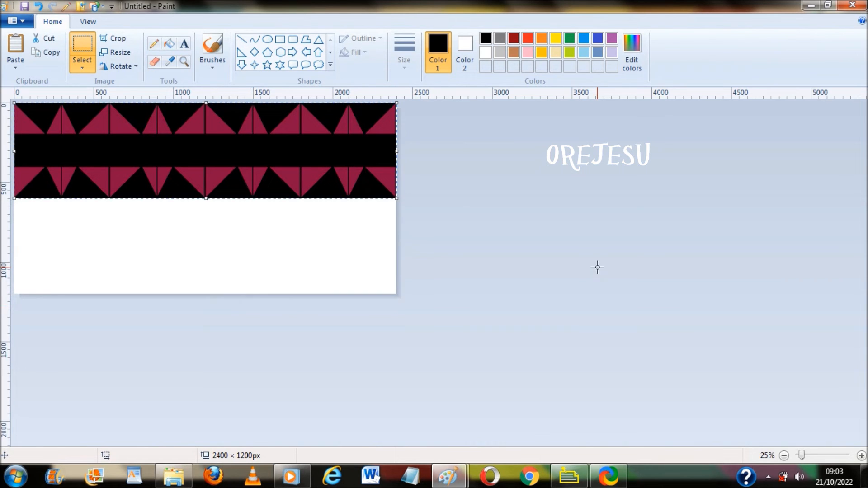
pyautogui.moveTo(199, 126); pyautogui.dragTo(197, 220)
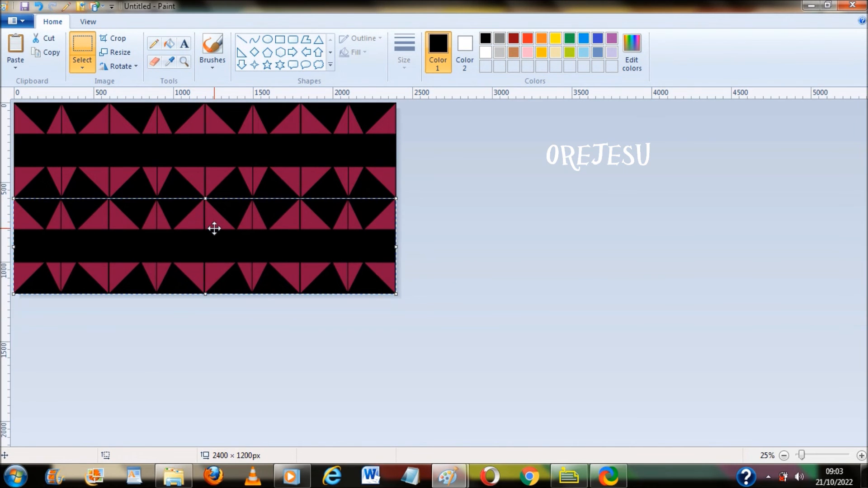
pyautogui.moveTo(213, 229); pyautogui.dragTo(189, 229)
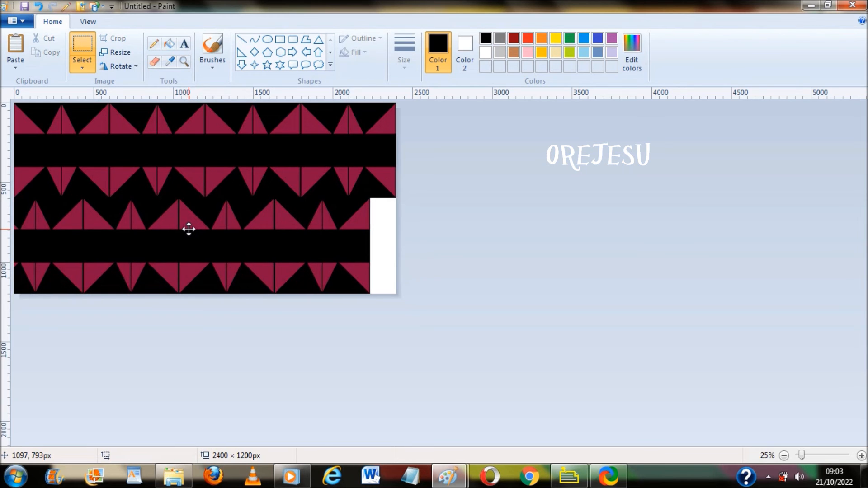
pyautogui.moveTo(188, 229); pyautogui.dragTo(185, 229)
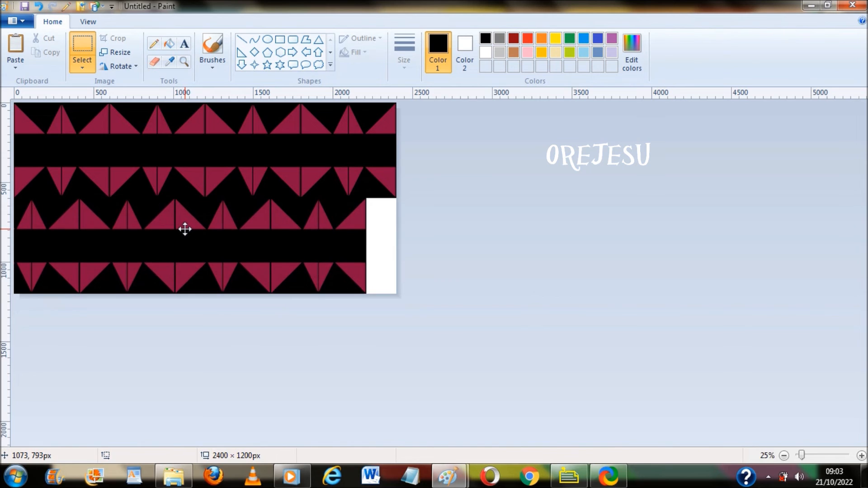
pyautogui.moveTo(185, 229); pyautogui.dragTo(185, 229)
pyautogui.press('Escape')
pyautogui.click(504, 210)
# Paste another copy of the strip and align it with the end of the shifted row to fill the white gap
pyautogui.hotkey('ctrl', 'v')
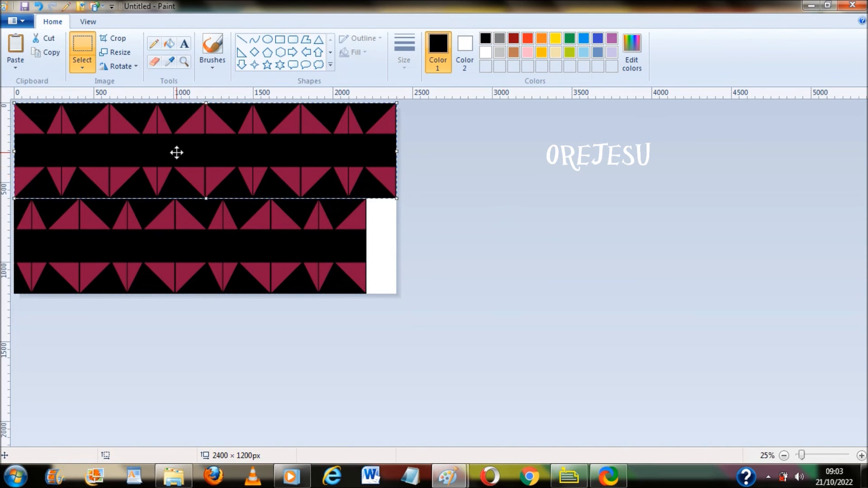
pyautogui.moveTo(176, 151); pyautogui.dragTo(391, 213)
pyautogui.moveTo(293, 219); pyautogui.dragTo(408, 252)
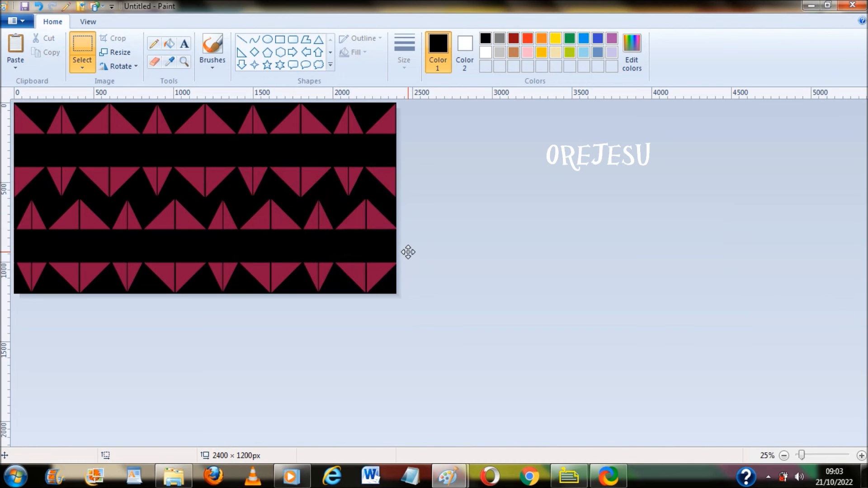
pyautogui.click(484, 321)
# Copy the complete two-row staggered pattern and extend the canvas downward to 2400 × 2400 px
pyautogui.hotkey('ctrl', 'a')
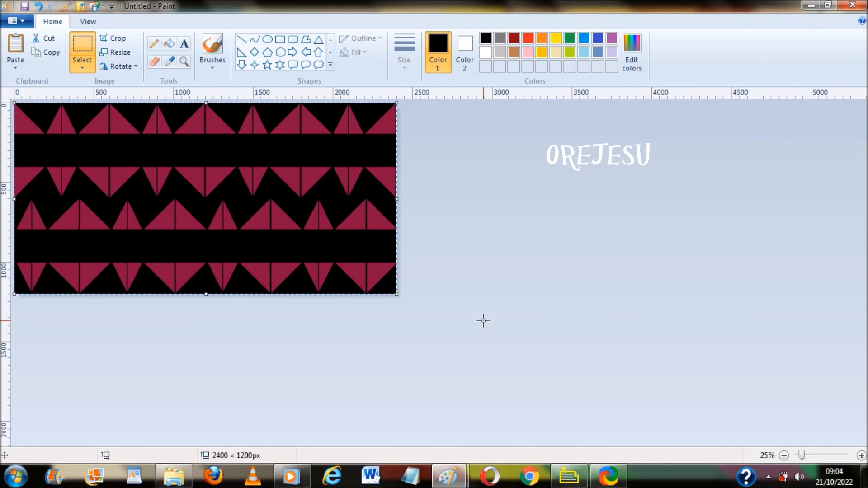
pyautogui.click(395, 351)
pyautogui.click(784, 455)
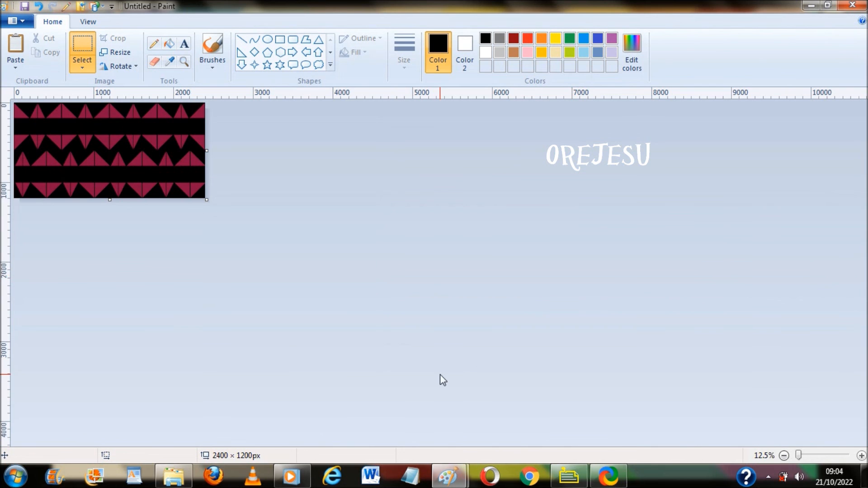
pyautogui.moveTo(109, 200); pyautogui.dragTo(110, 294)
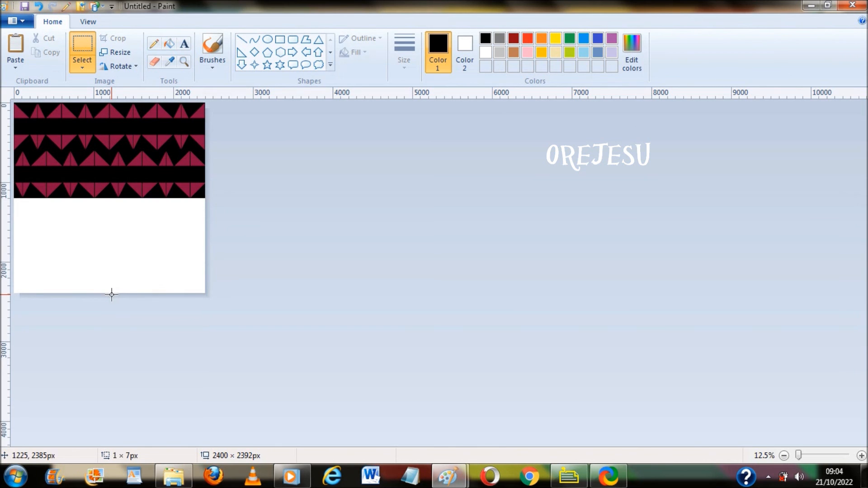
pyautogui.moveTo(108, 293); pyautogui.dragTo(111, 293)
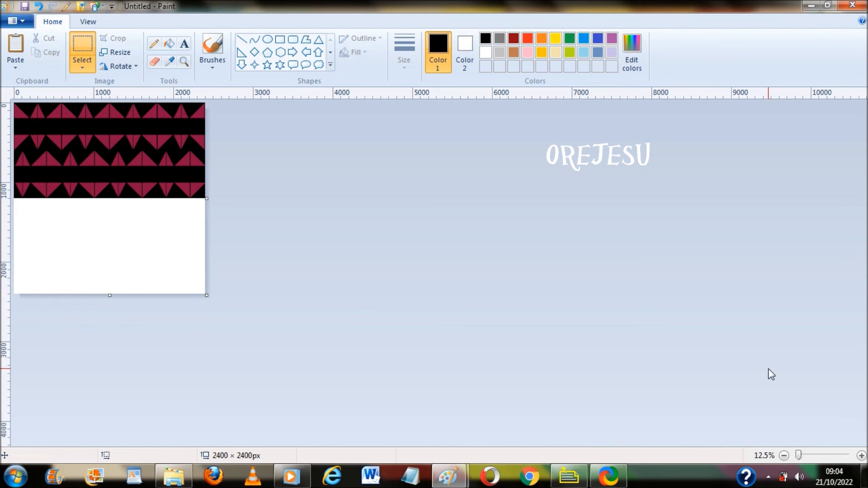
# Paste the two-row pattern into the empty lower half, directly beneath the existing rows
pyautogui.click(862, 455)
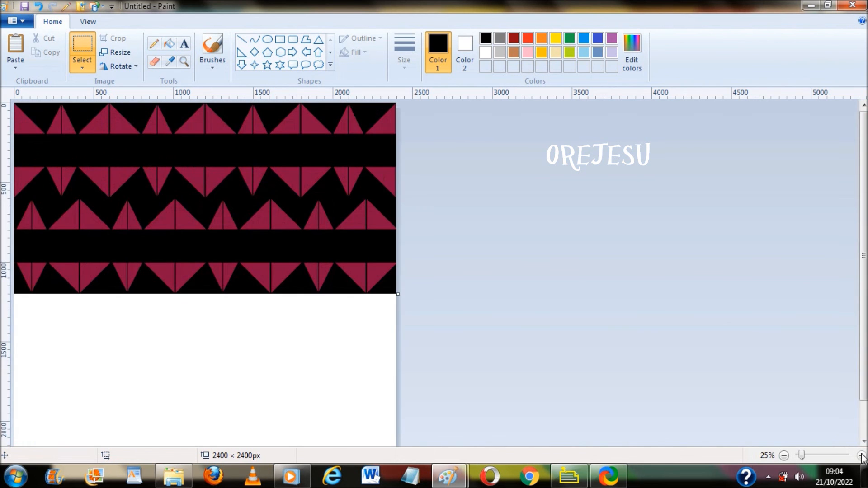
pyautogui.moveTo(862, 223); pyautogui.dragTo(862, 260)
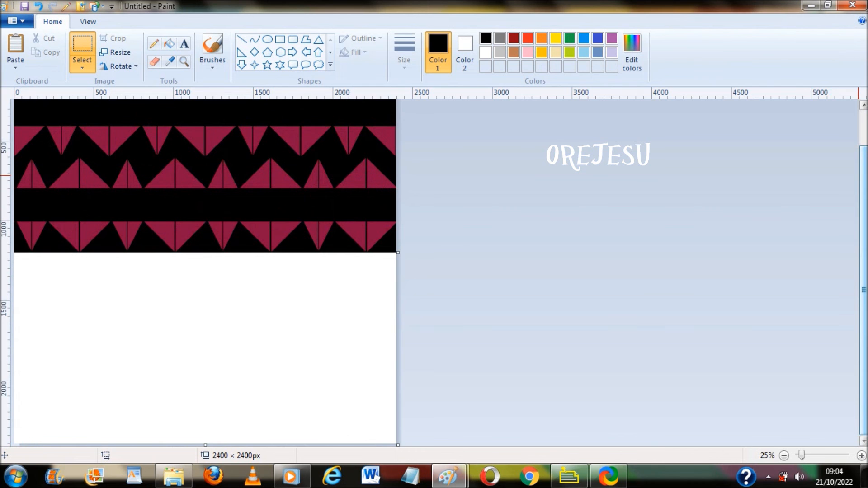
pyautogui.hotkey('ctrl', 'v')
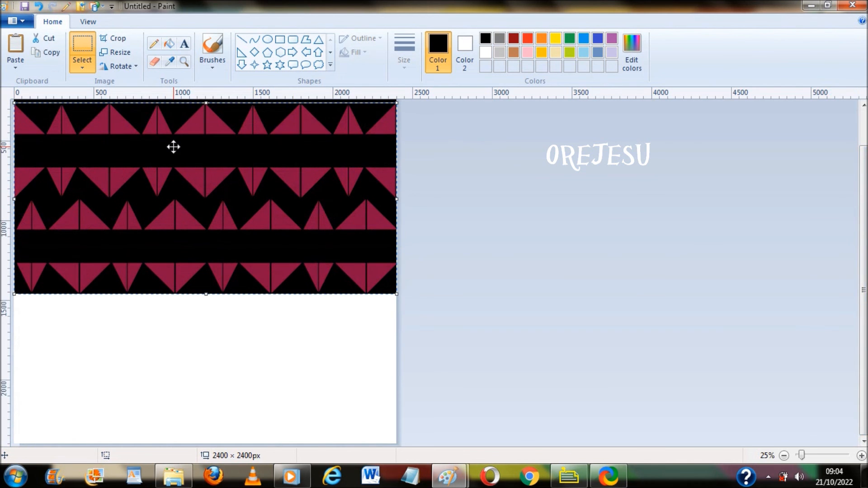
pyautogui.click(166, 371)
pyautogui.moveTo(167, 371); pyautogui.dragTo(168, 307)
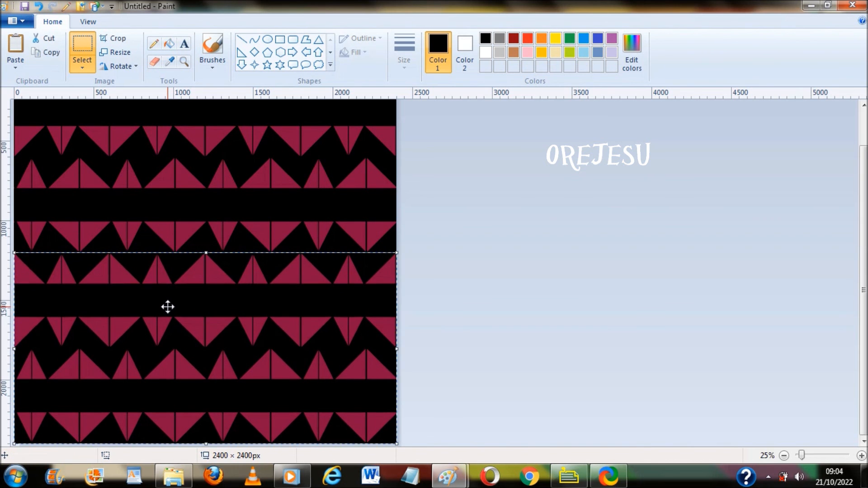
pyautogui.click(545, 354)
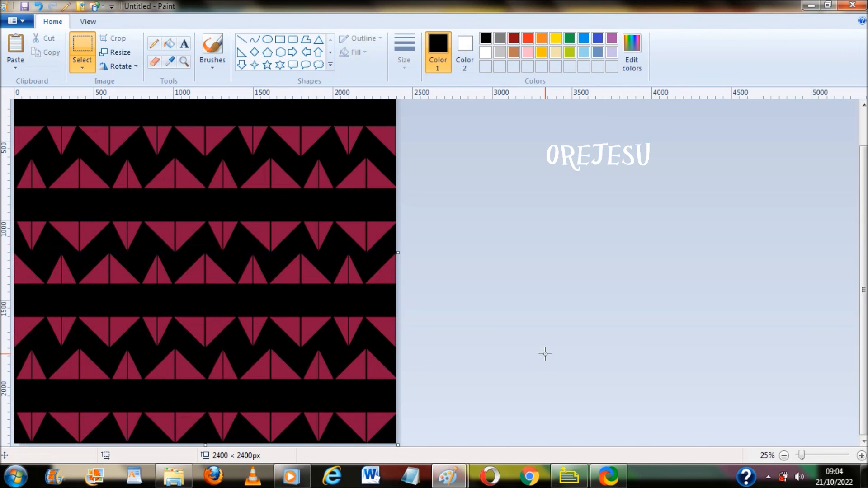
pyautogui.click(784, 456)
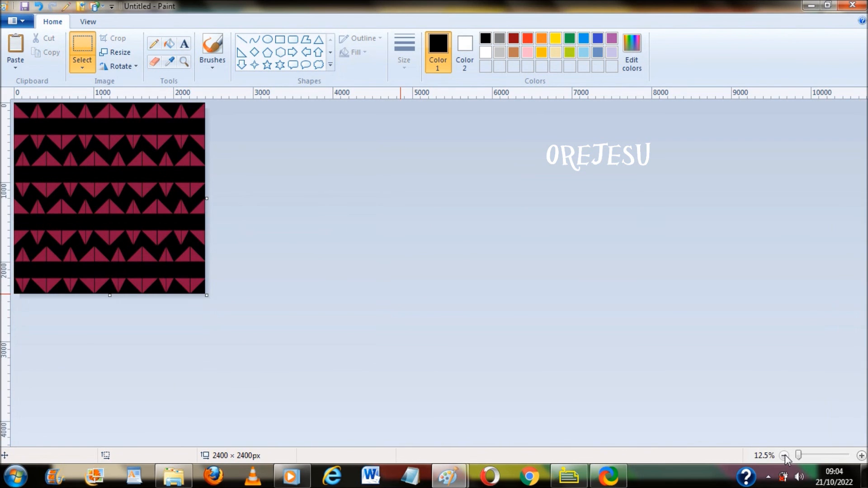